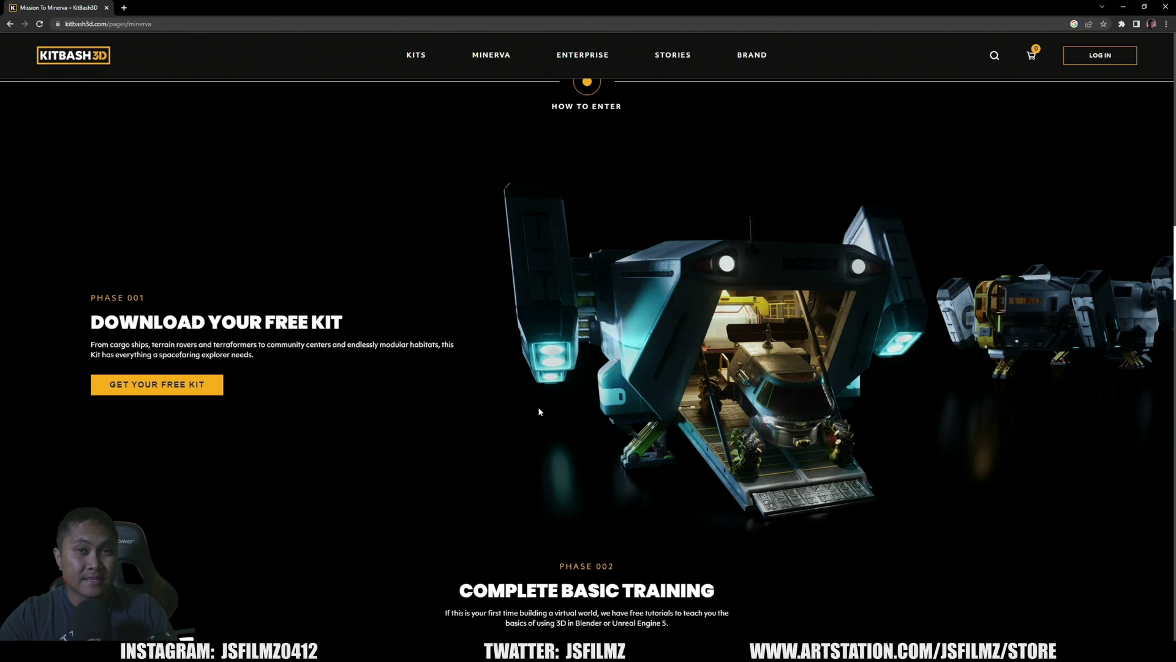
- Get the free Mission to Minerva kit from Phase 001 into the cart, then close the cart review
scroll(539, 411, down, 2)
scroll(558, 431, down, 1)
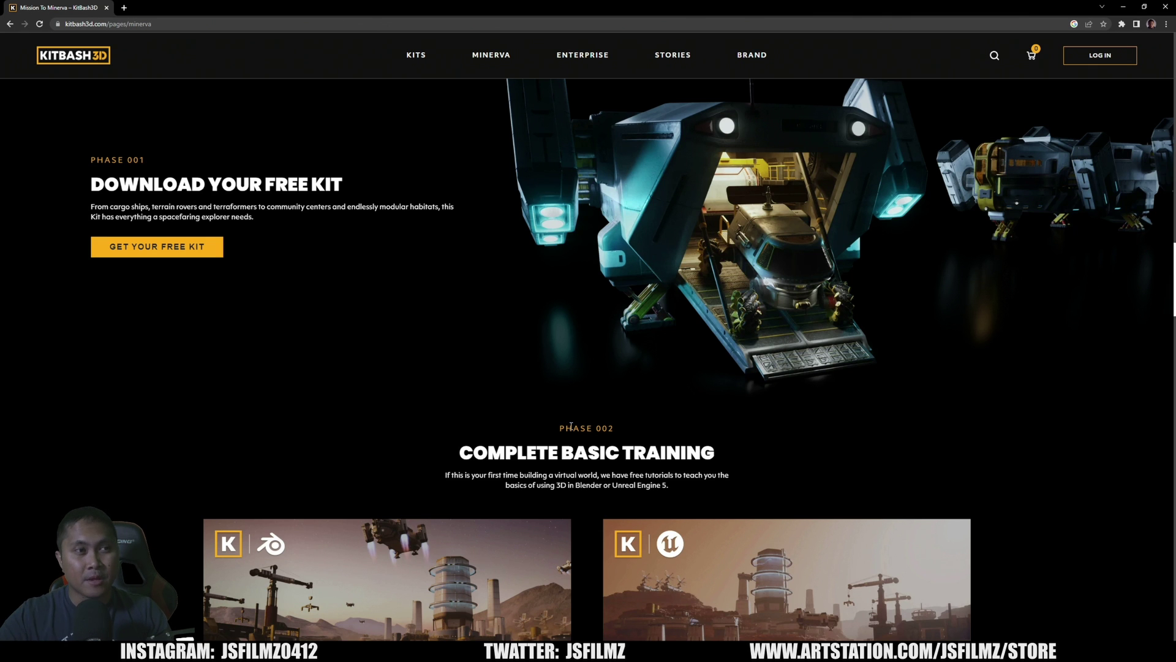
scroll(559, 429, down, 1)
scroll(595, 438, up, 3)
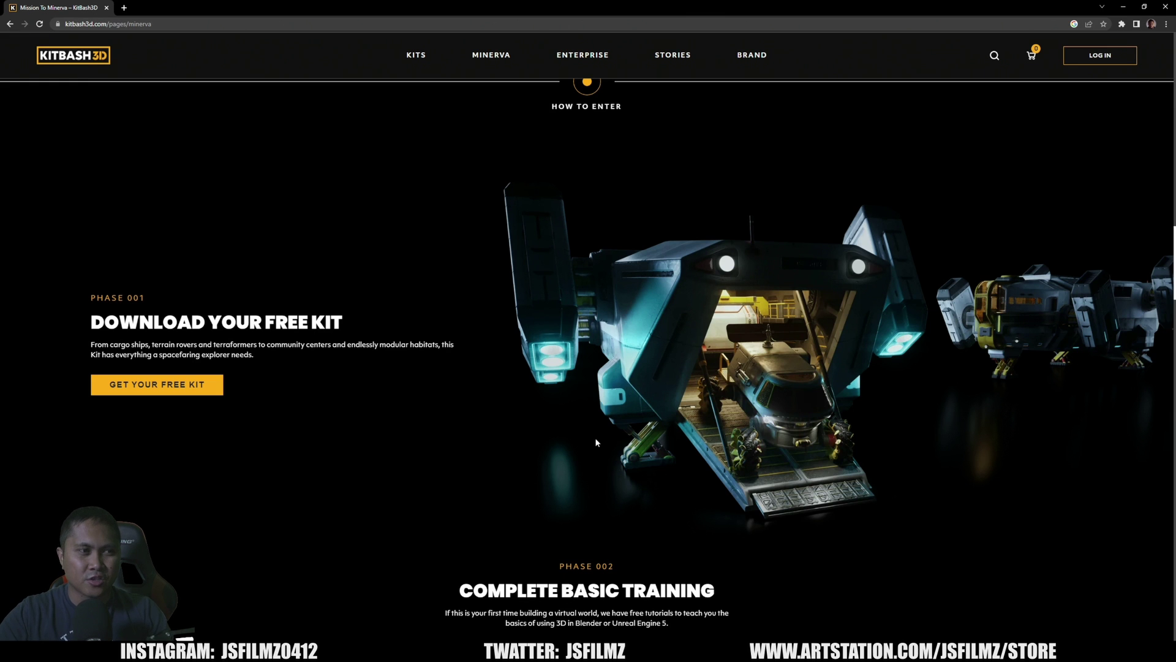
scroll(679, 483, down, 1)
scroll(942, 523, up, 3)
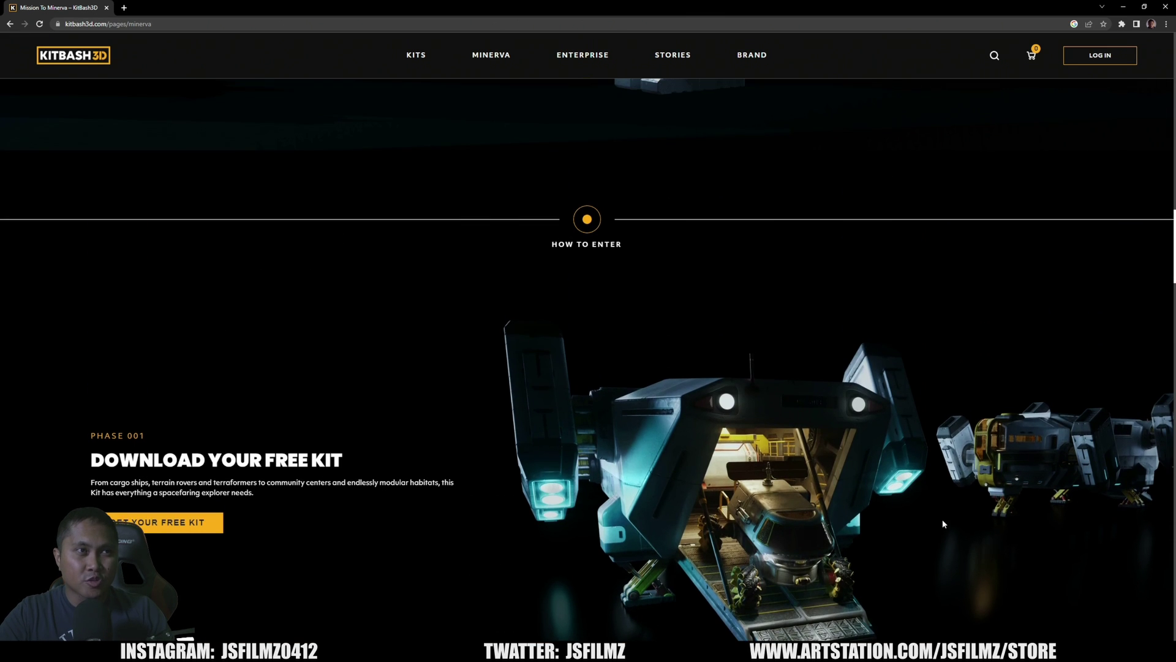
click(153, 526)
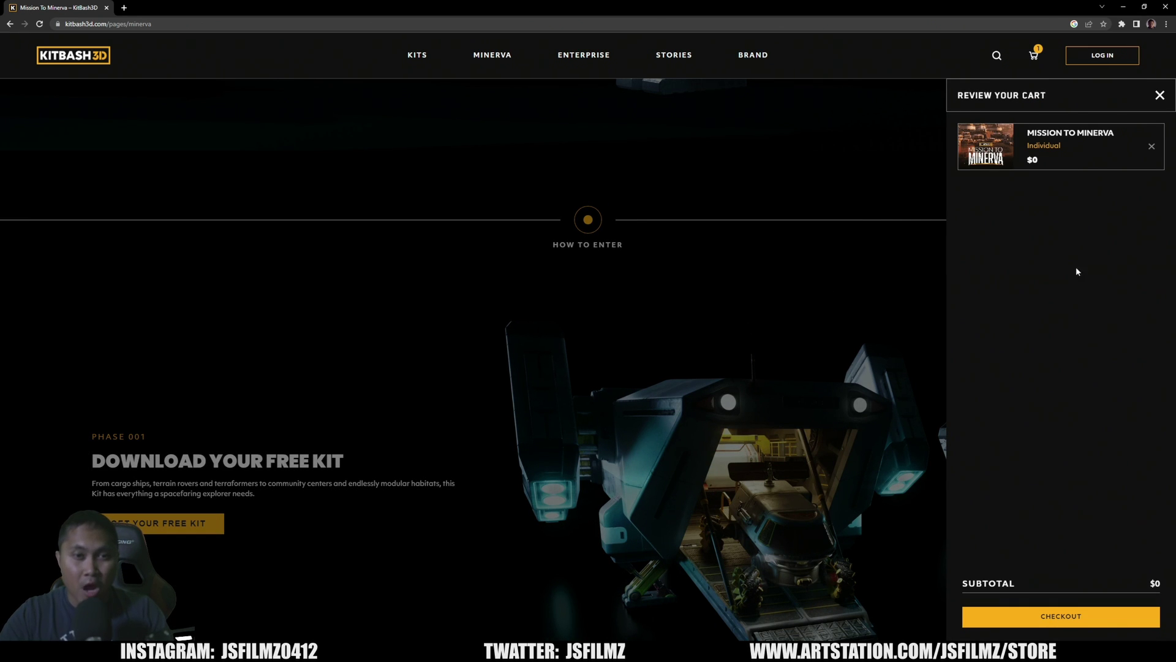
click(671, 504)
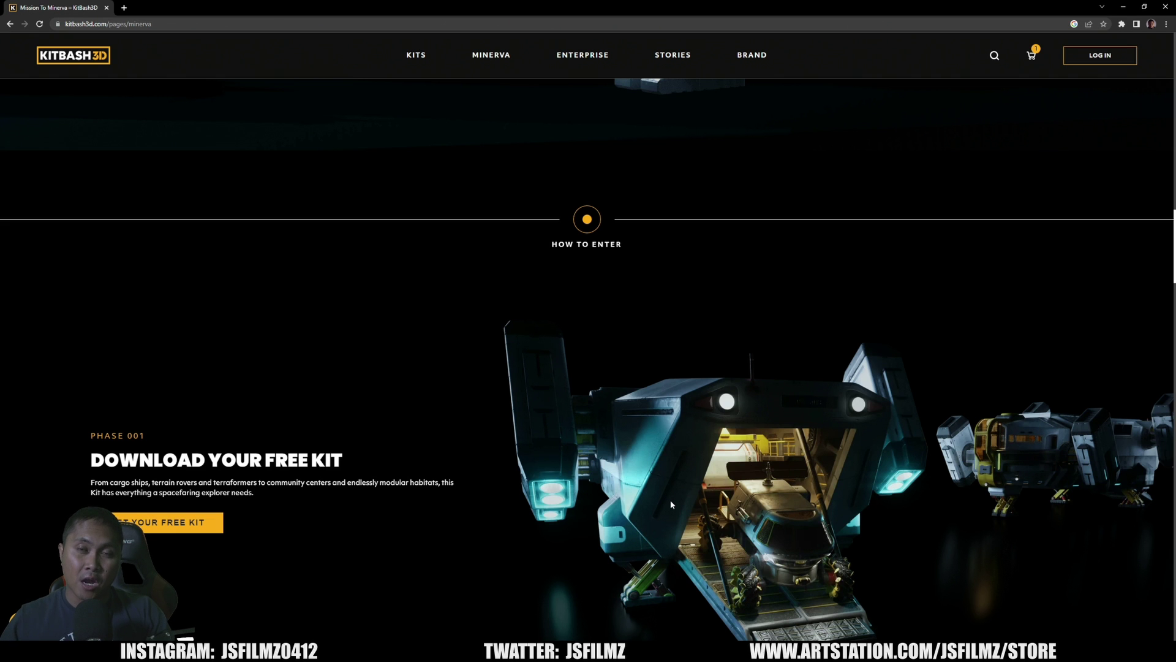
- Read through the basic training tutorials and the Enter the Challenge section of the Mission to Minerva page
scroll(758, 422, down, 12)
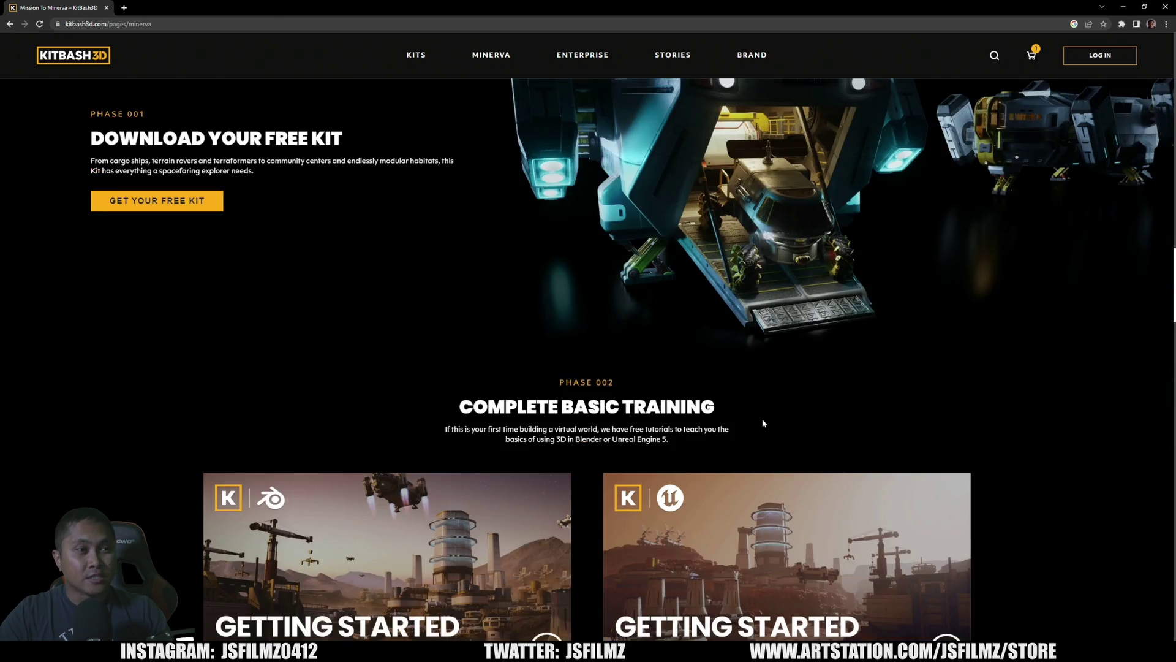
scroll(863, 394, down, 2)
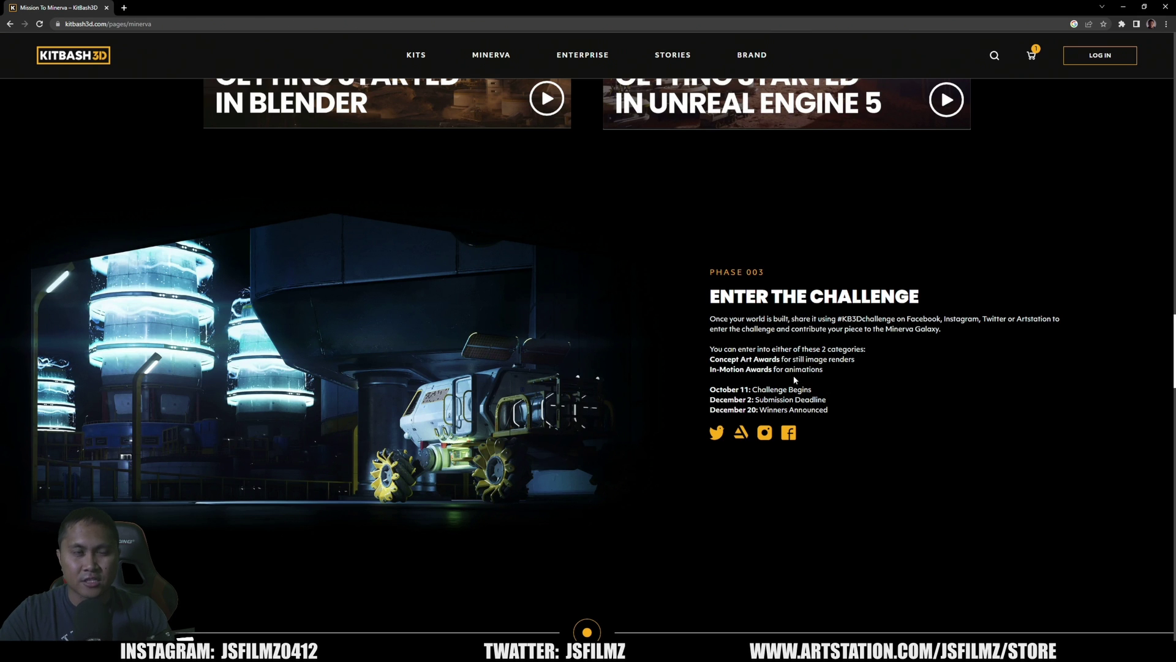
scroll(625, 373, down, 2)
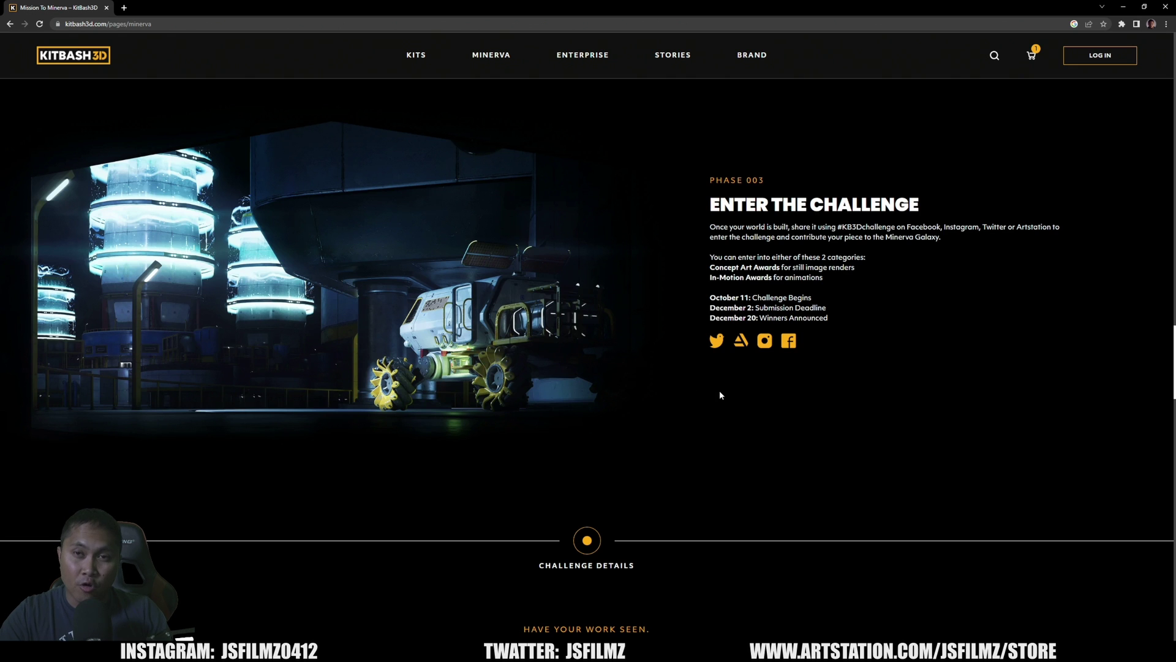
scroll(719, 394, down, 2)
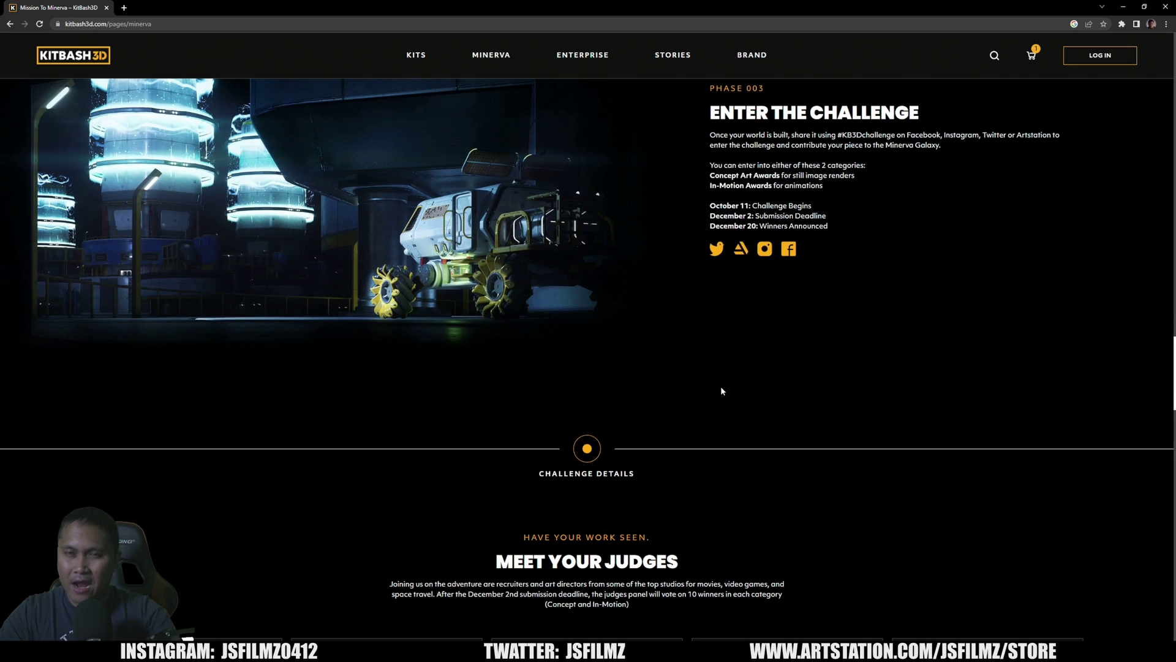
scroll(721, 389, up, 10)
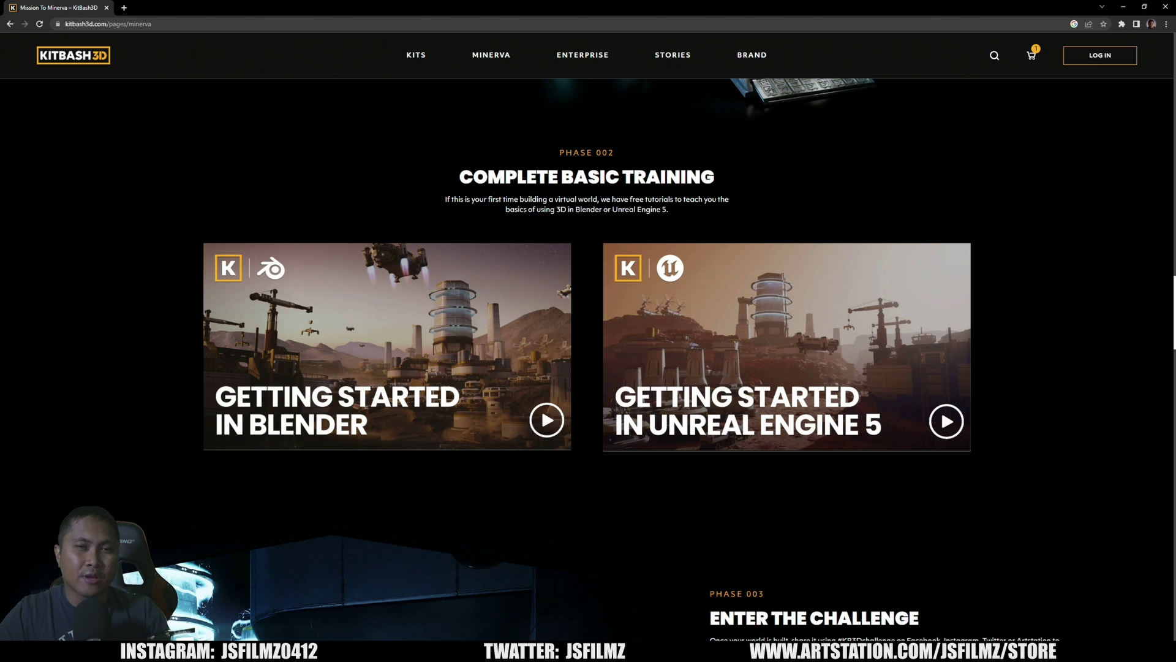
- Switch to Unreal Engine, open the missiontominerva Actors folder and enlarge the Content Browser to show its assets
key(alt+Tab)
right_drag(450, 173, 294, 174)
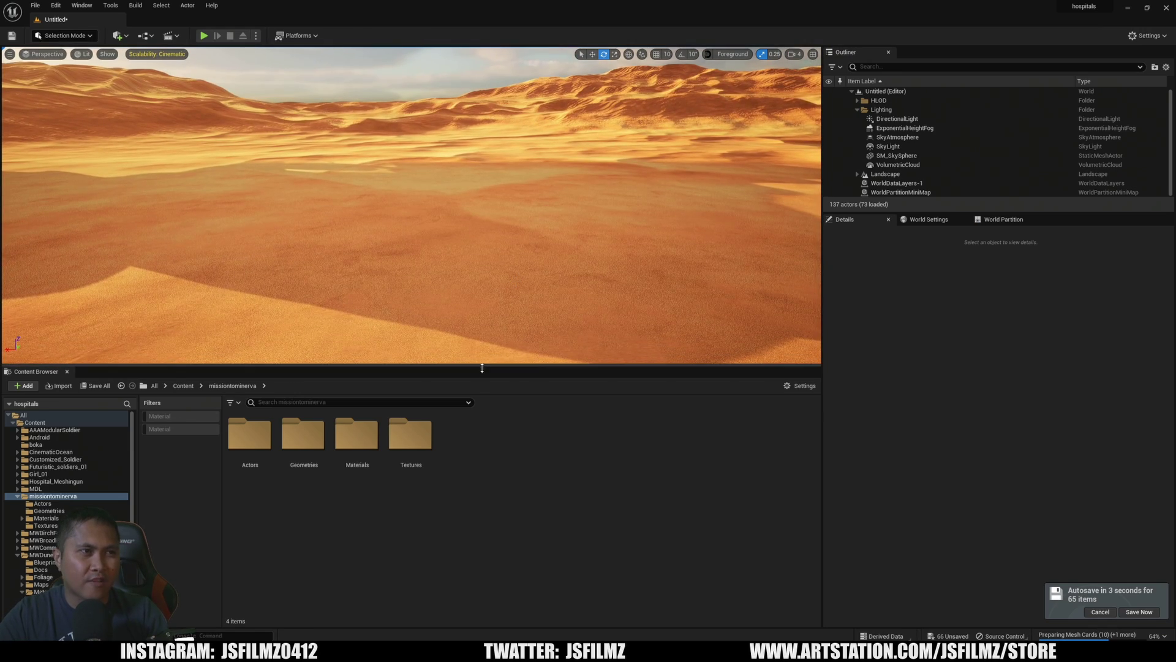
drag(480, 374, 481, 501)
right_drag(495, 484, 650, 496)
drag(482, 499, 482, 469)
right_drag(478, 429, 588, 440)
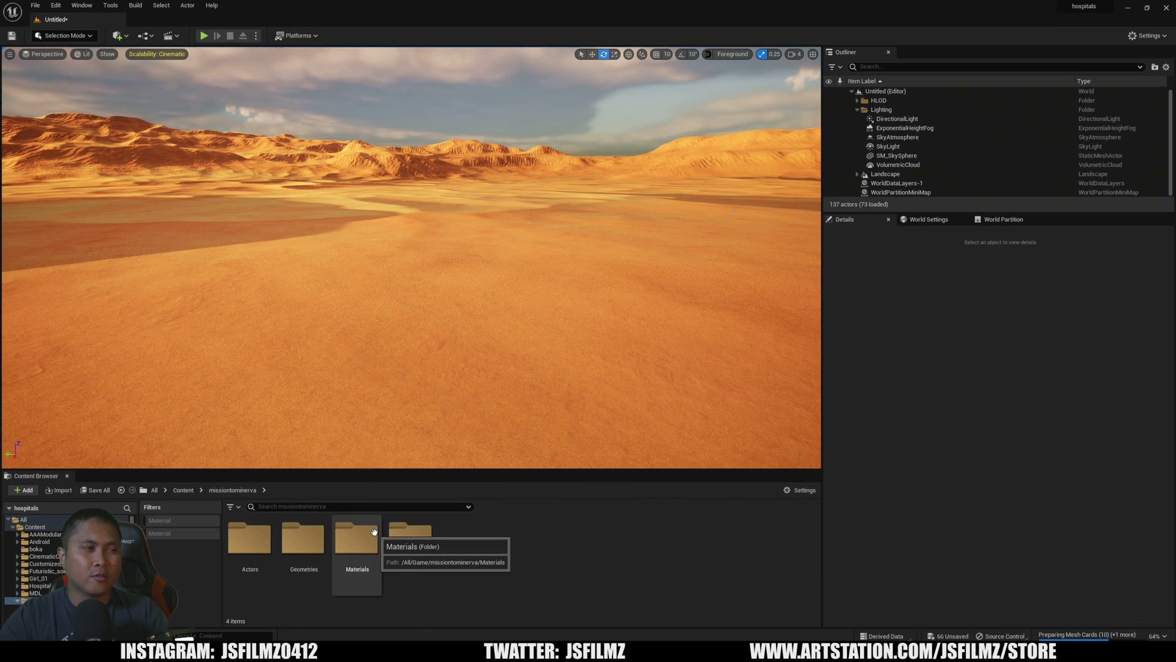
double_click(250, 539)
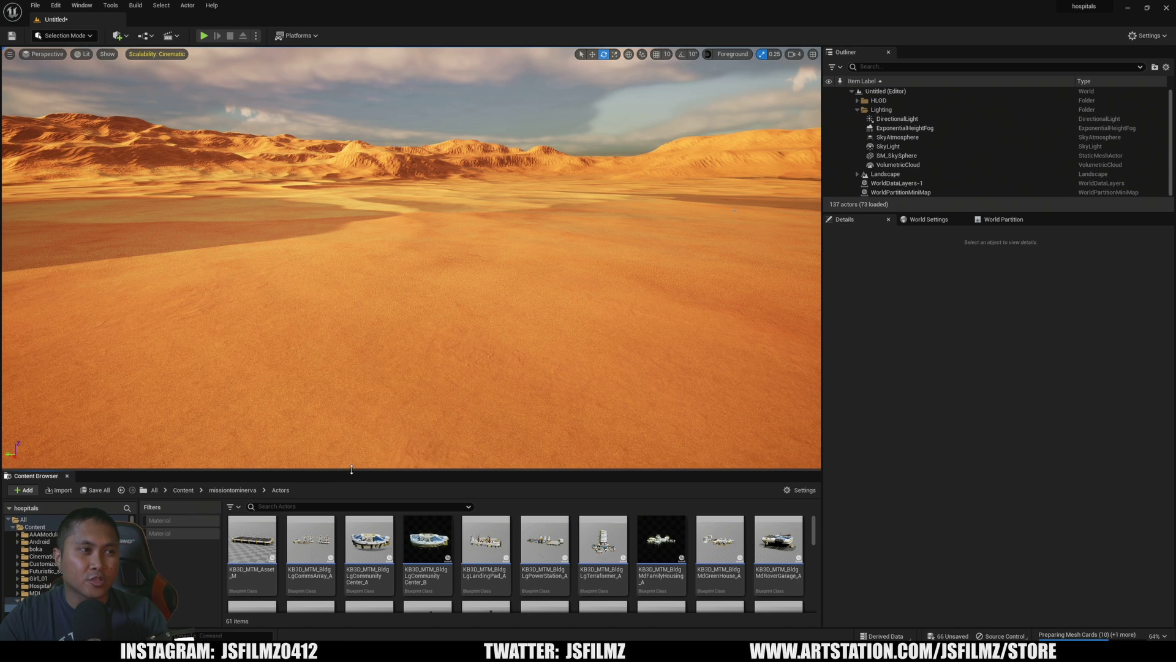
drag(351, 469, 352, 160)
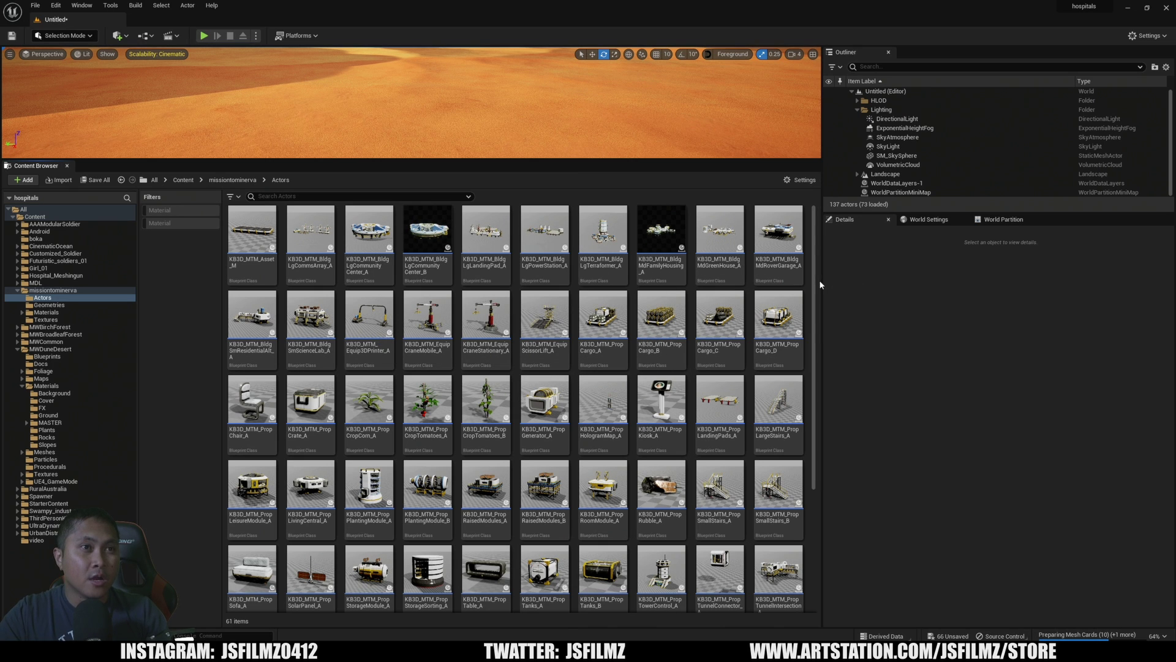
- Browse the kit's actors and place KB3D_MTM_BldgLgCommunityCenter_A on the desert landscape
scroll(801, 360, down, 1)
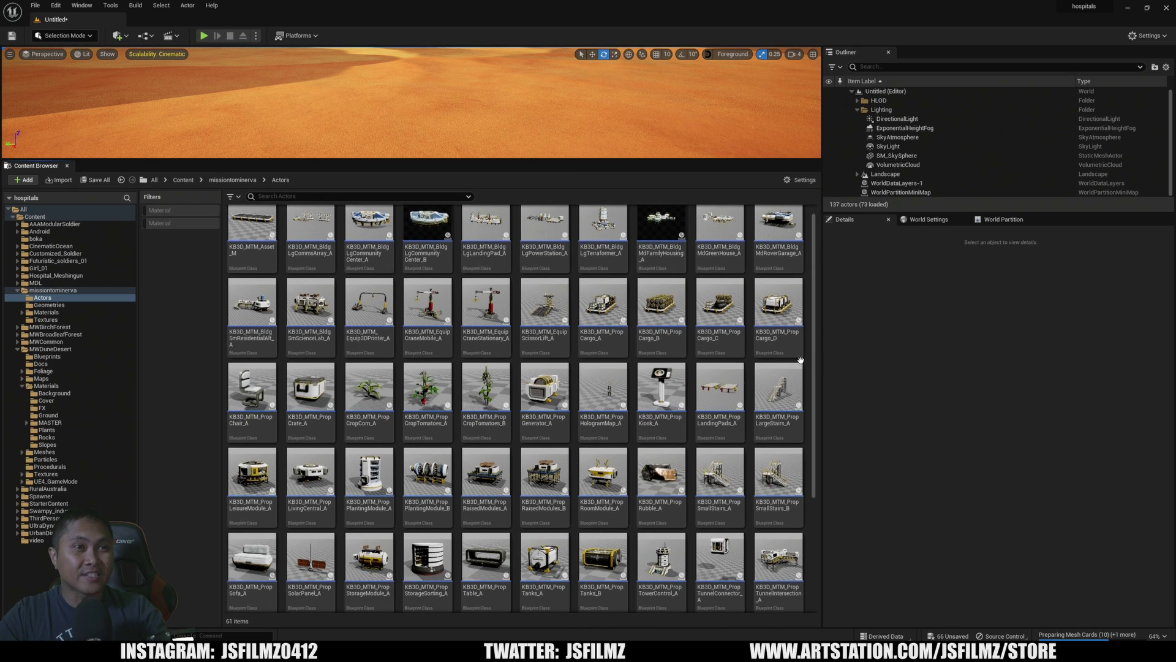
scroll(800, 360, down, 5)
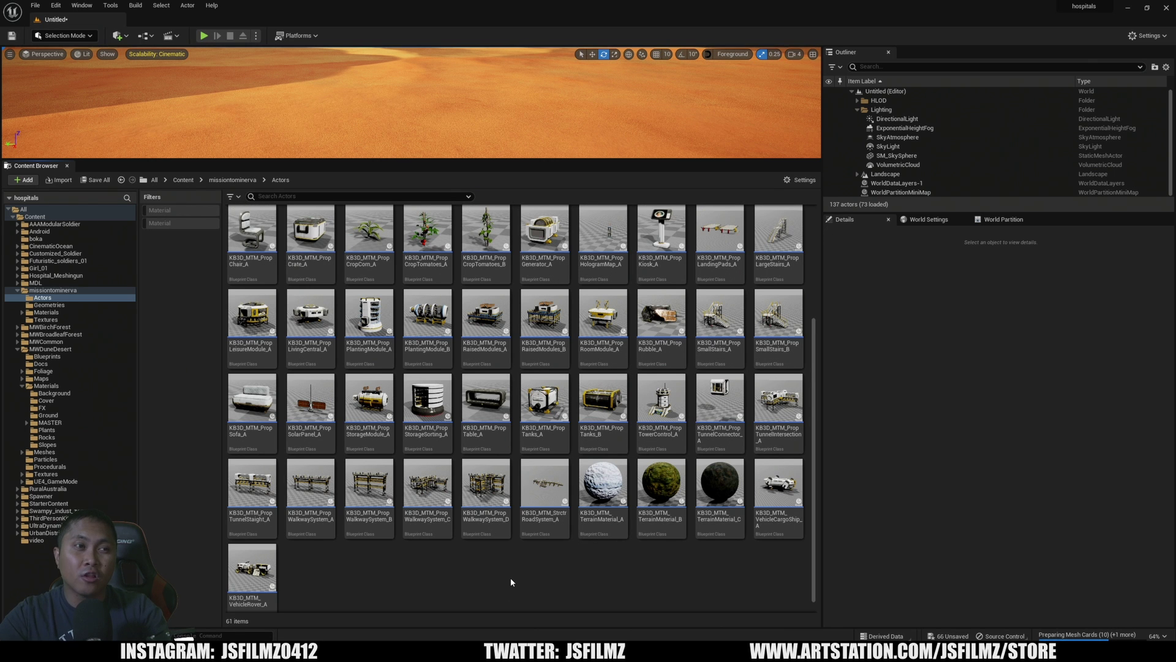
scroll(452, 562, up, 3)
drag(385, 503, 407, 240)
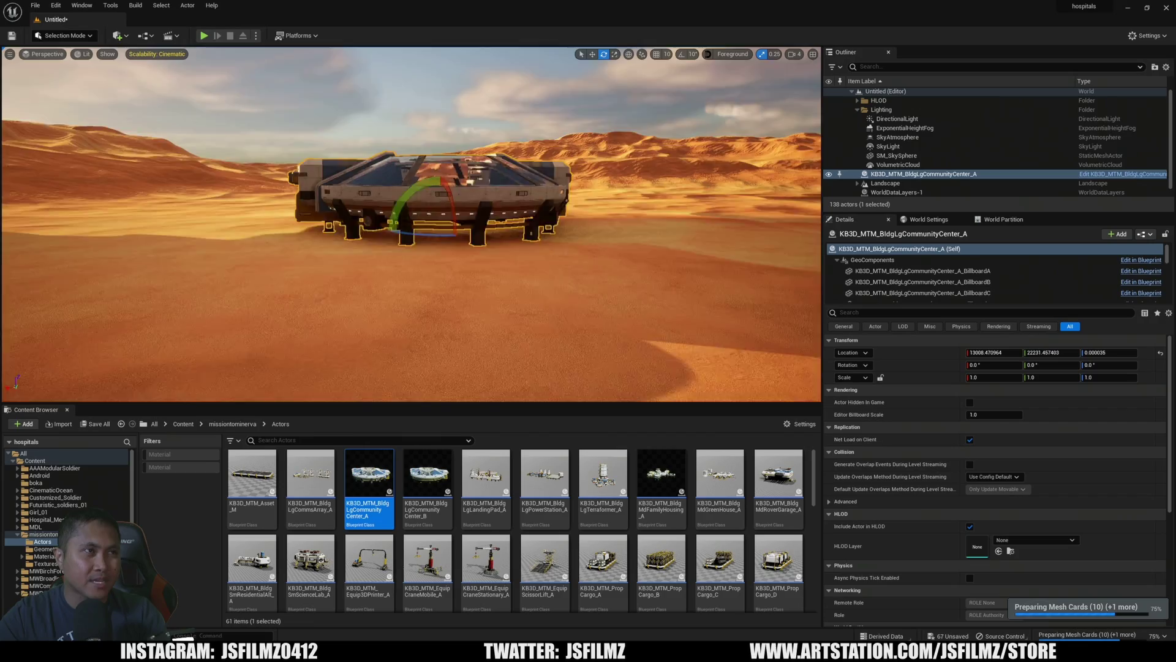
- Examine the community center from several sides and inspect its interior
mouse_move(447, 261)
right_down()
mouse_move(404, 261)
mouse_move(490, 261)
mouse_move(435, 261)
mouse_move(446, 261)
right_up()
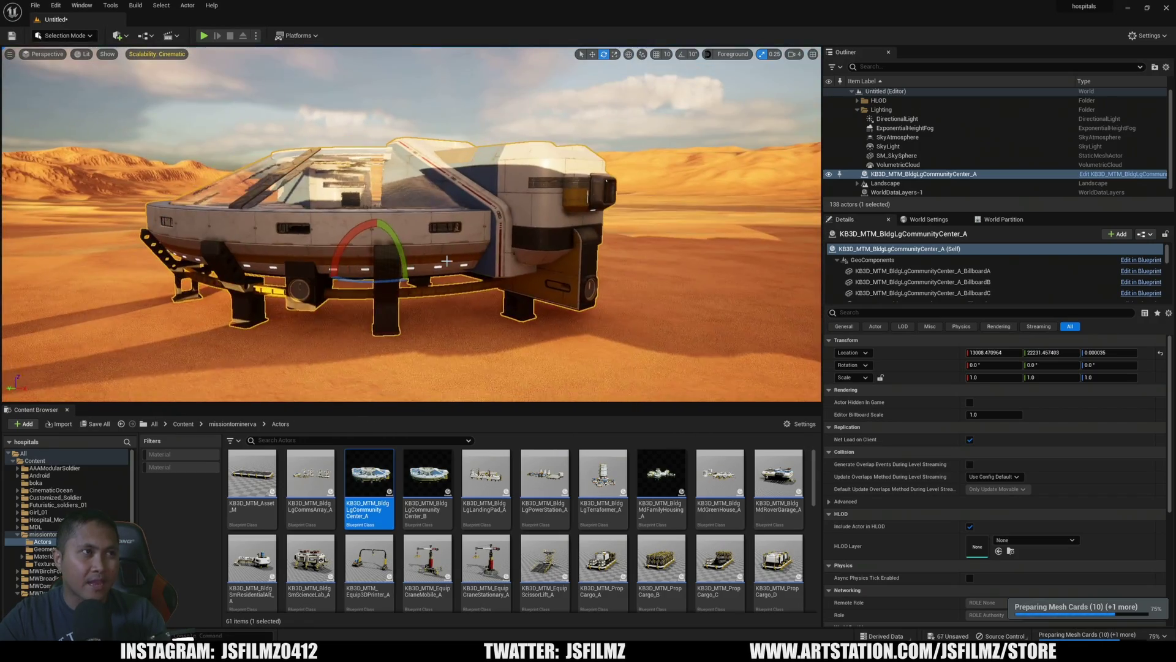
alt+drag(446, 261, 447, 261)
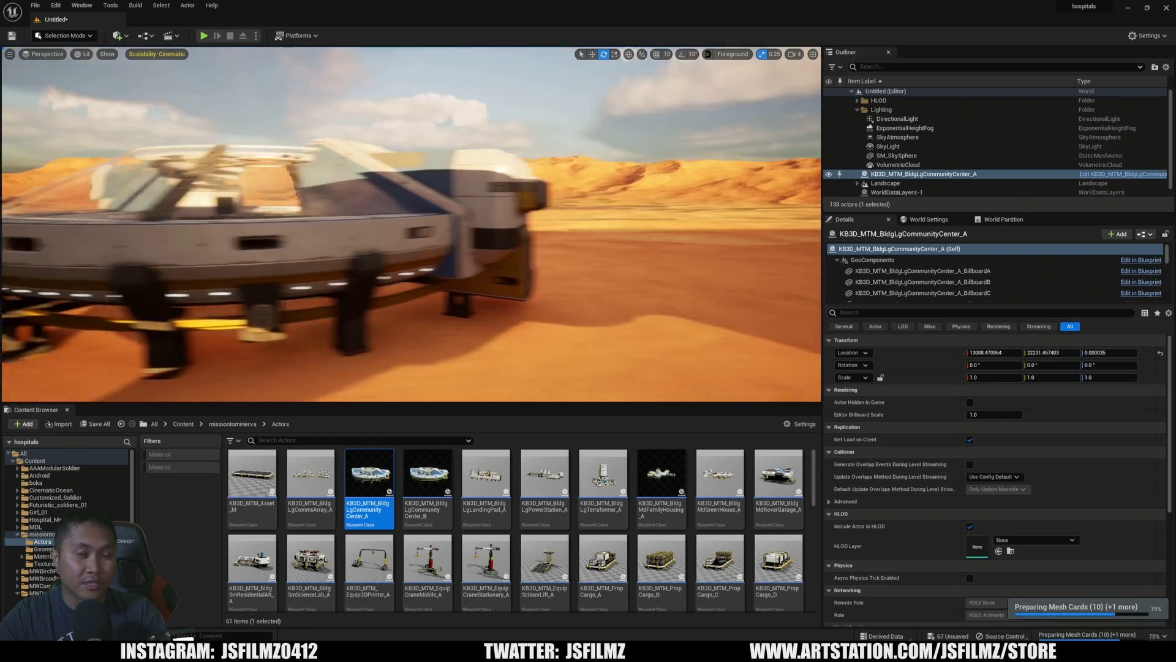
right_drag(446, 261, 461, 260)
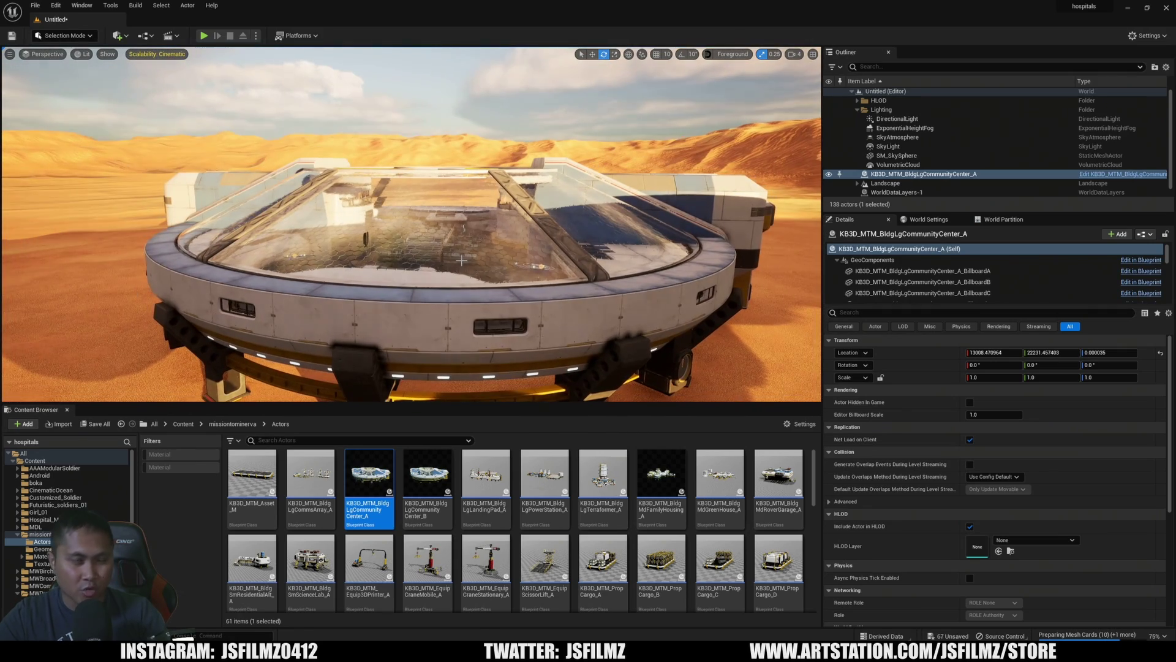
click(108, 55)
click(337, 212)
right_drag(336, 212, 336, 212)
right_drag(428, 260, 428, 260)
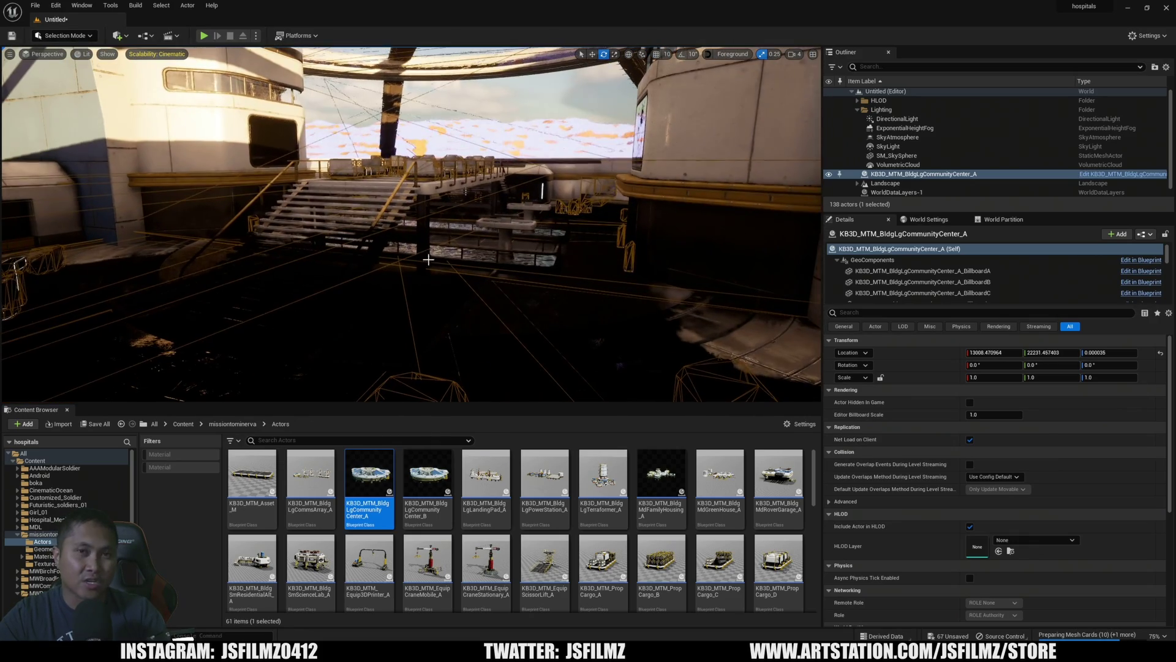
right_drag(310, 131, 310, 131)
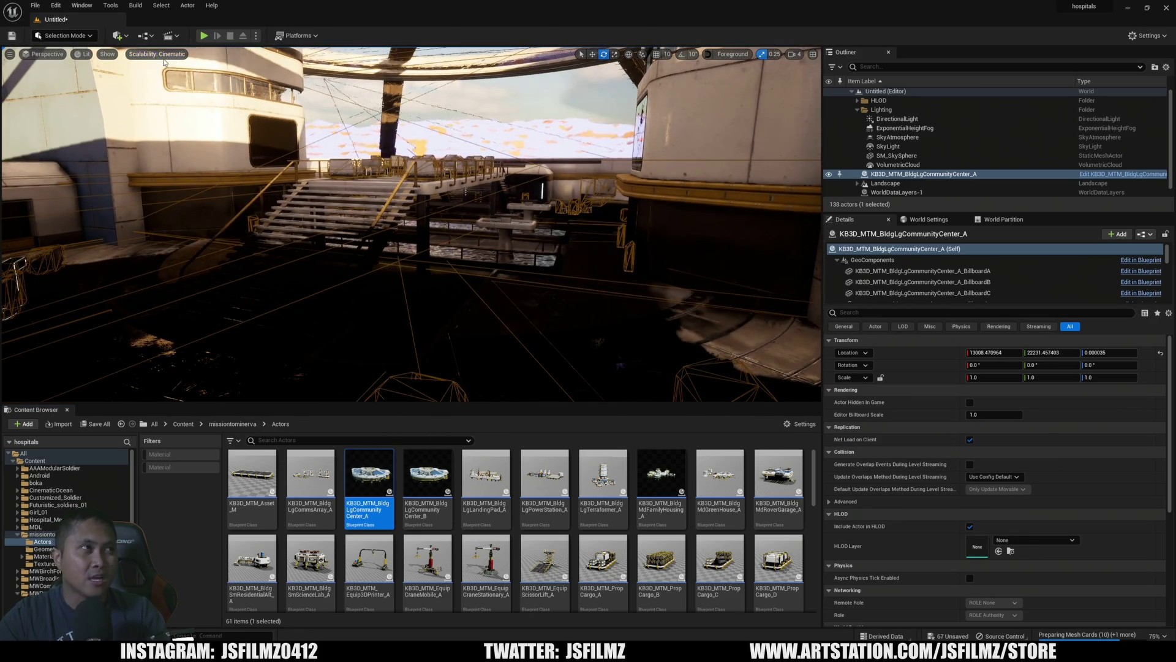
- Turn off the Collision display in the viewport and return to an outside view of the community center
click(157, 54)
click(107, 54)
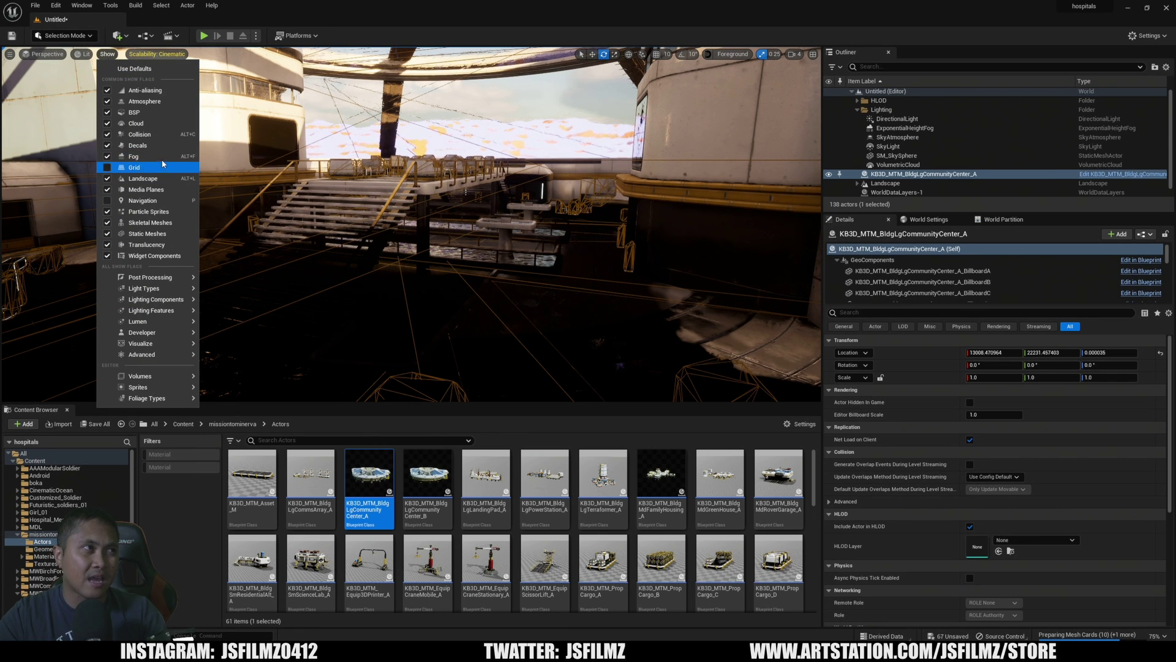
click(160, 134)
right_drag(161, 134, 160, 134)
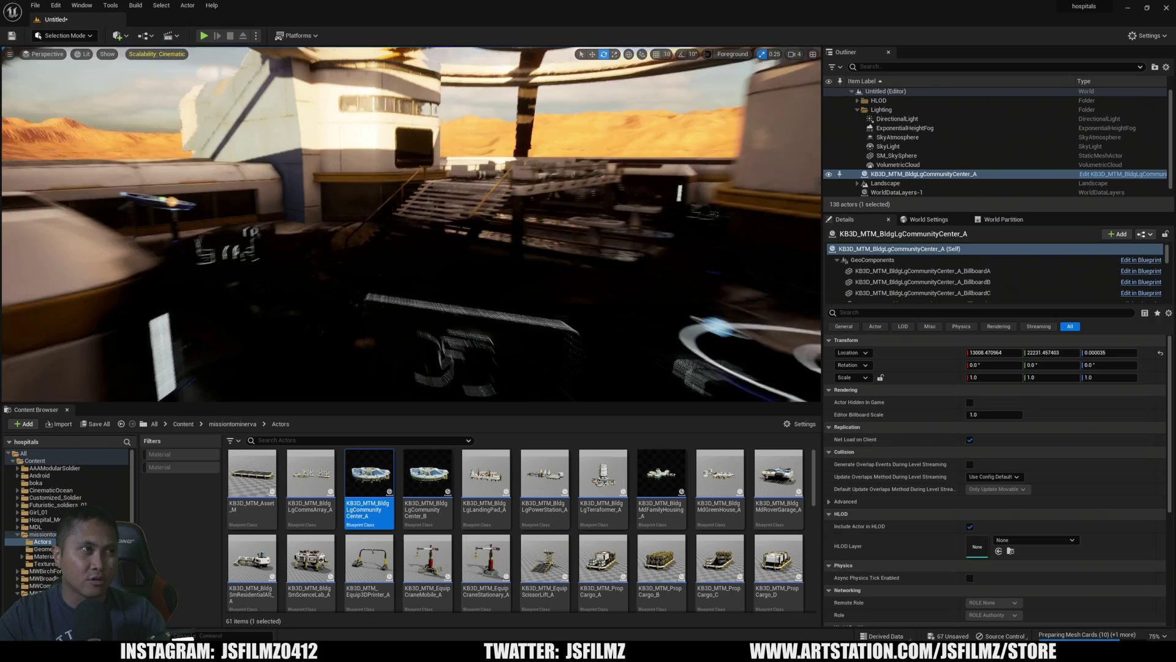
right_drag(478, 291, 478, 292)
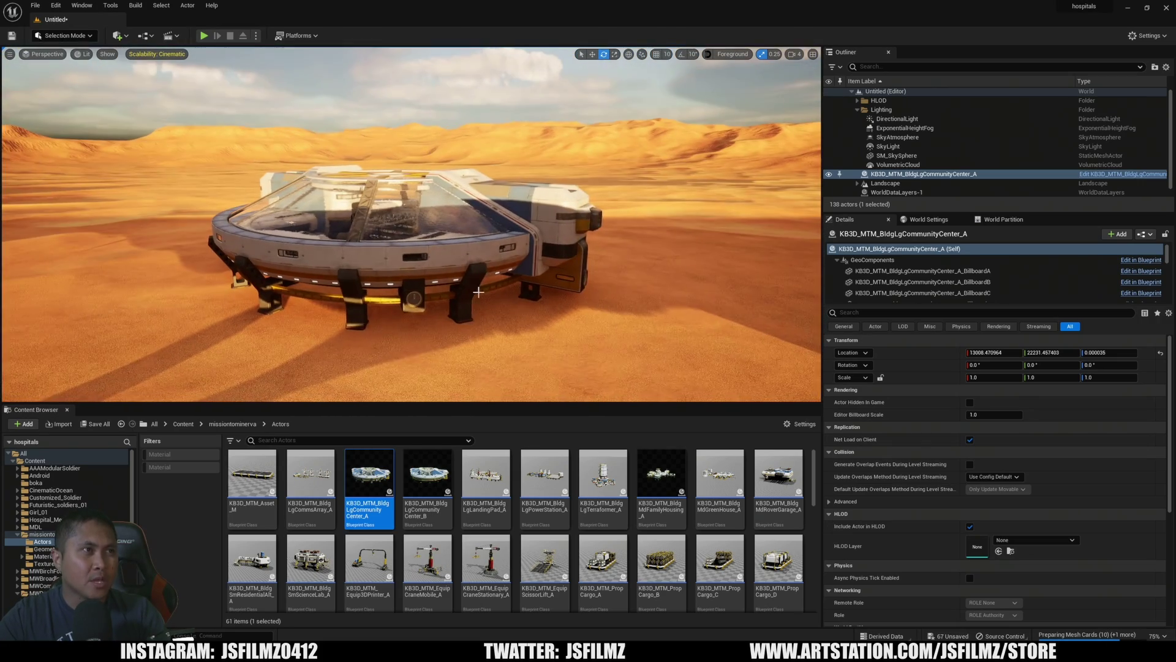
- Leave the clean game view and rotate the community center about -97° around the vertical axis
key(g)
drag(411, 285, 337, 287)
right_drag(337, 287, 337, 287)
right_drag(479, 292, 479, 293)
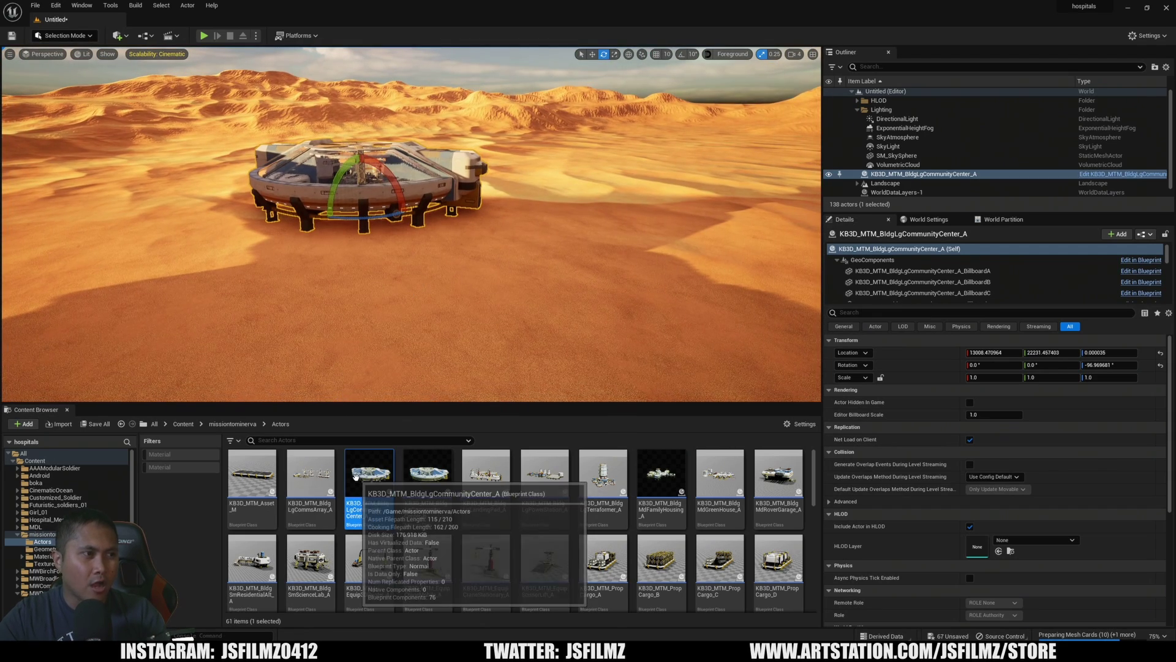
- Place KB3D_MTM_BldgSmResidentialAlt_A on the sand beside the community center
drag(252, 554, 519, 232)
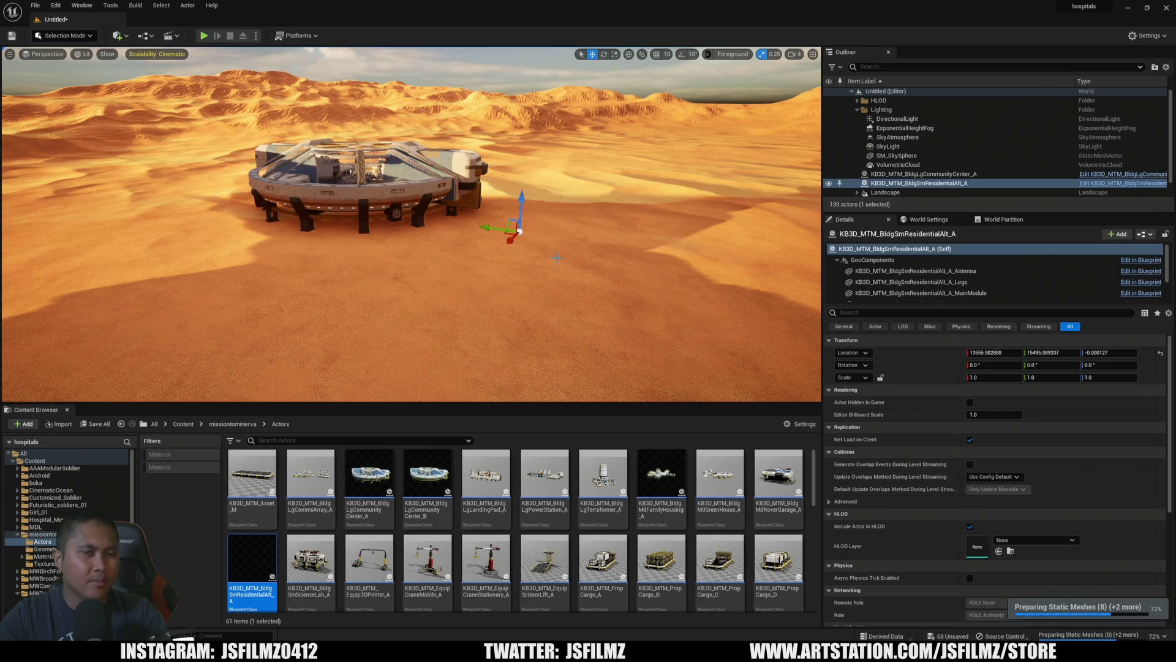
right_drag(557, 257, 556, 258)
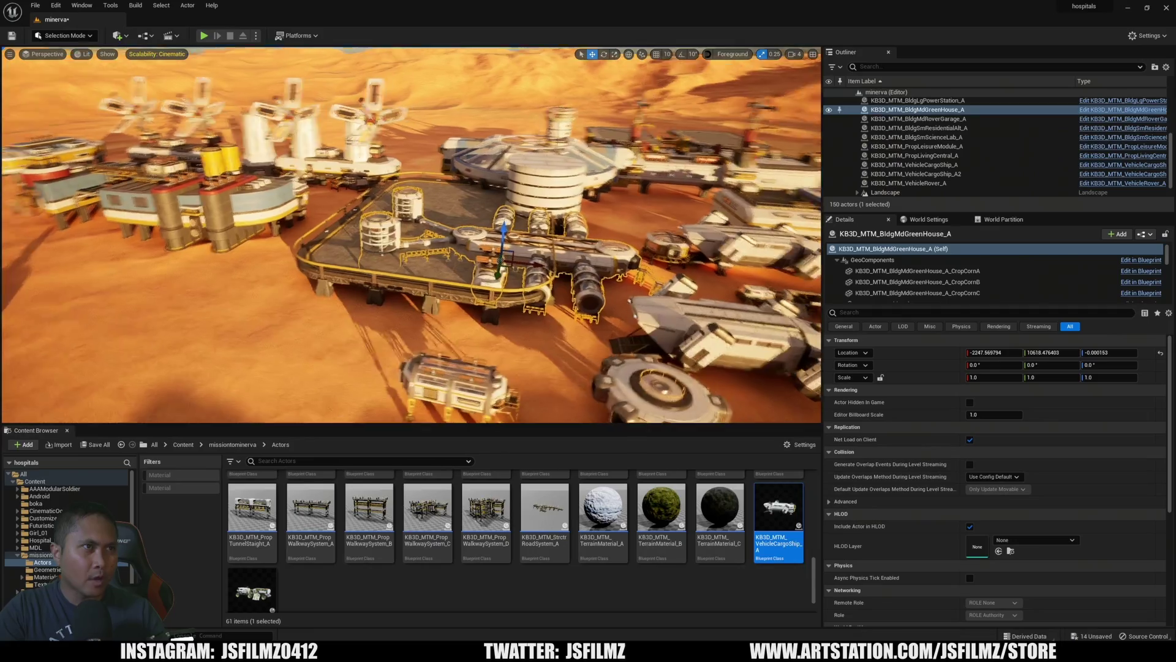
- Move the small residential building KB3D_MTM_BldgSmResidentialAlt_A close to the industrial building with the cylindrical towers
right_drag(411, 234, 411, 234)
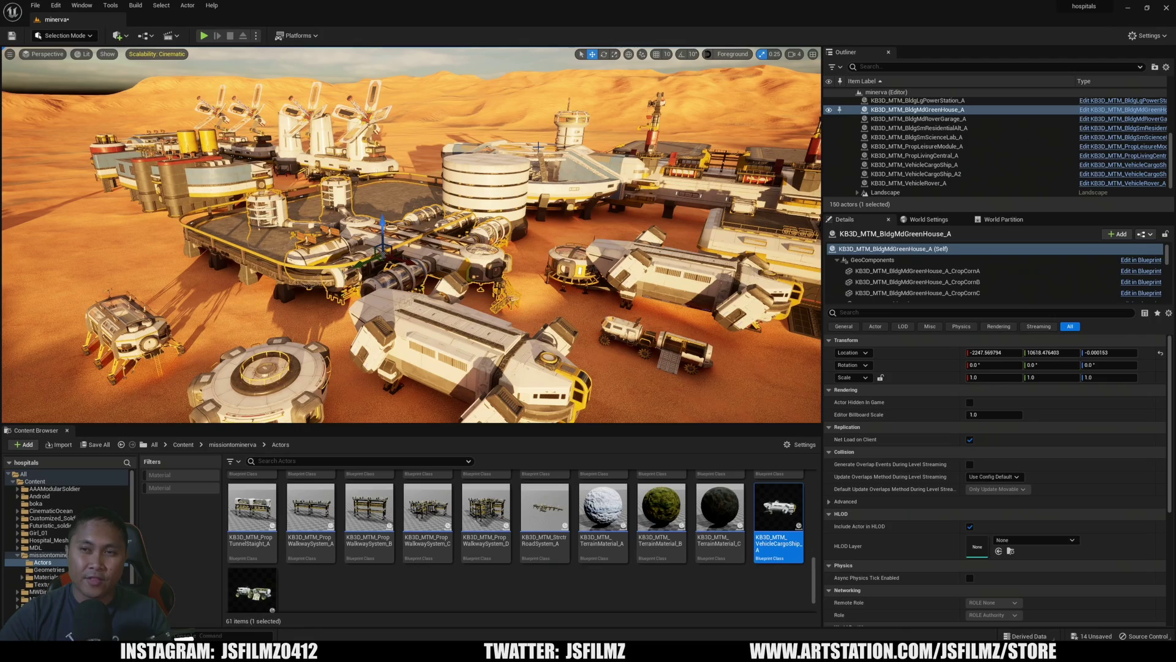
right_drag(537, 147, 537, 147)
click(196, 369)
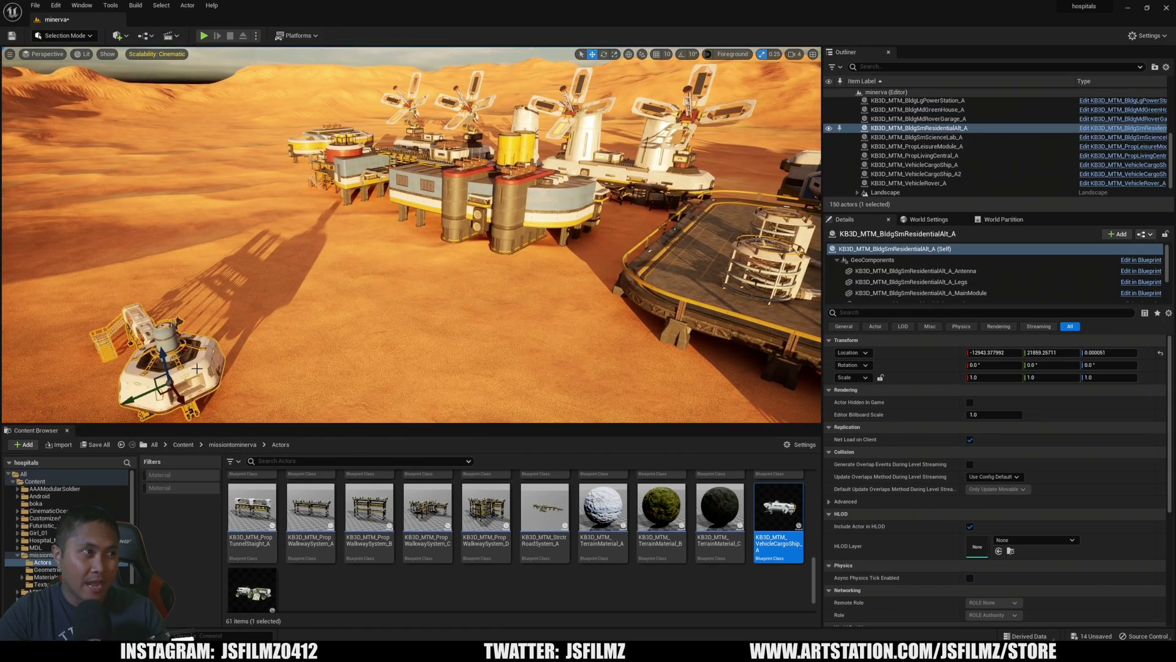
drag(138, 402, 442, 319)
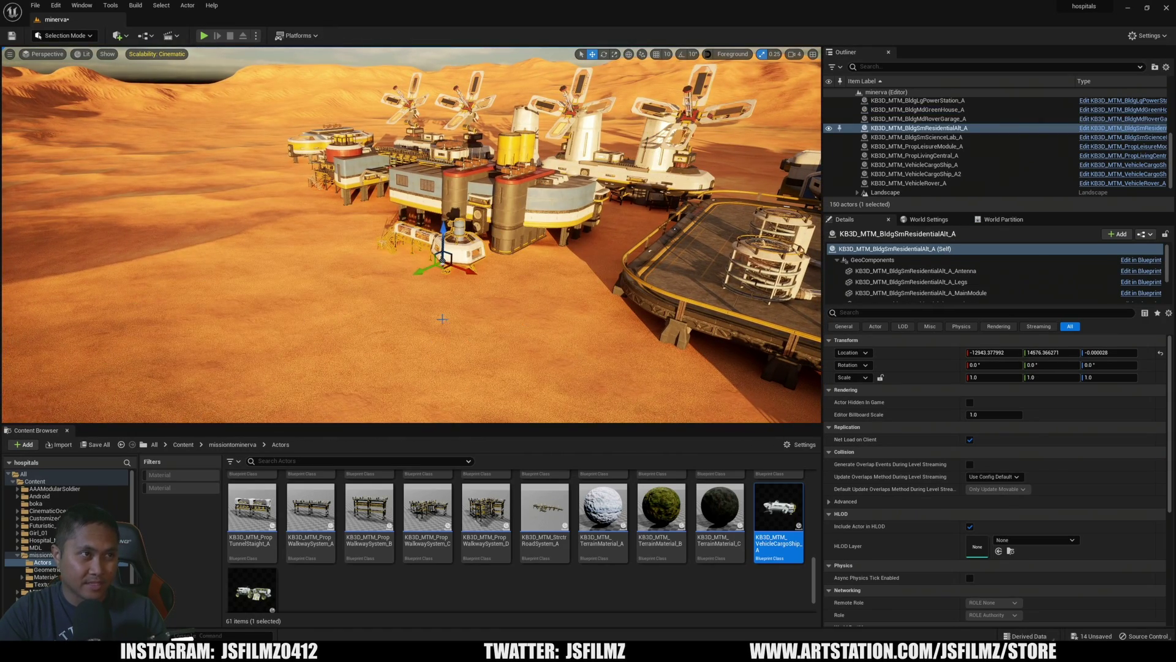
drag(427, 269, 394, 279)
- Move the greenhouse away from the landing pad to the open ground beyond the cargo ships
right_drag(456, 291, 479, 299)
click(456, 291)
drag(437, 289, 796, 307)
right_drag(796, 307, 797, 306)
shift+drag(568, 277, 605, 285)
- Select the cargo ship KB3D_MTM_VehicleCargoShip_A2 and move it above the empty landing pad
key(e)
click(410, 330)
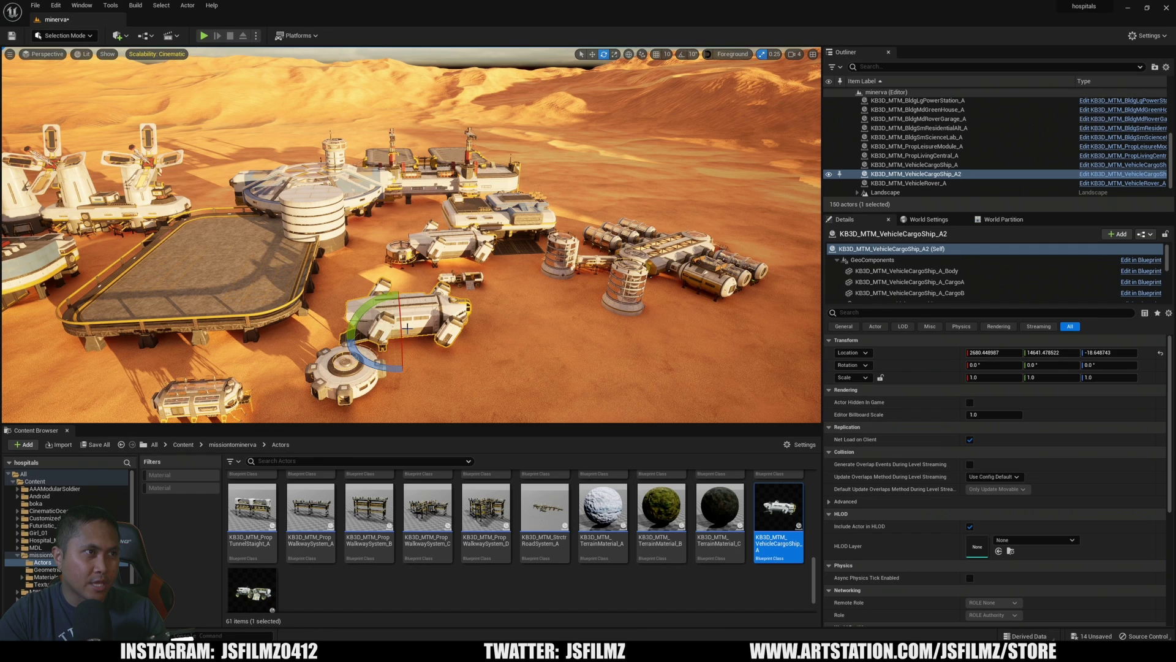
key(w)
drag(394, 329, 209, 250)
right_drag(209, 251, 160, 218)
key(w)
right_drag(283, 267, 296, 277)
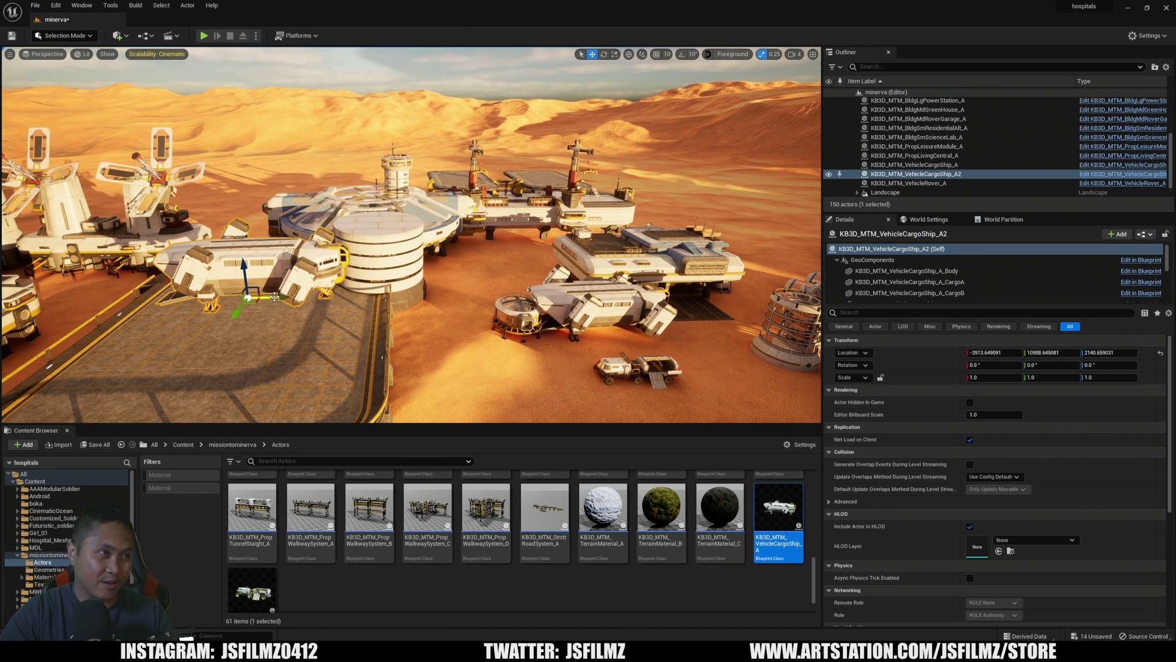
- Shift and lower the cargo ship onto the landing pad, at about X -4759 and Z 647
drag(269, 296, 224, 337)
right_drag(251, 346, 293, 301)
key(Escape)
key(s)
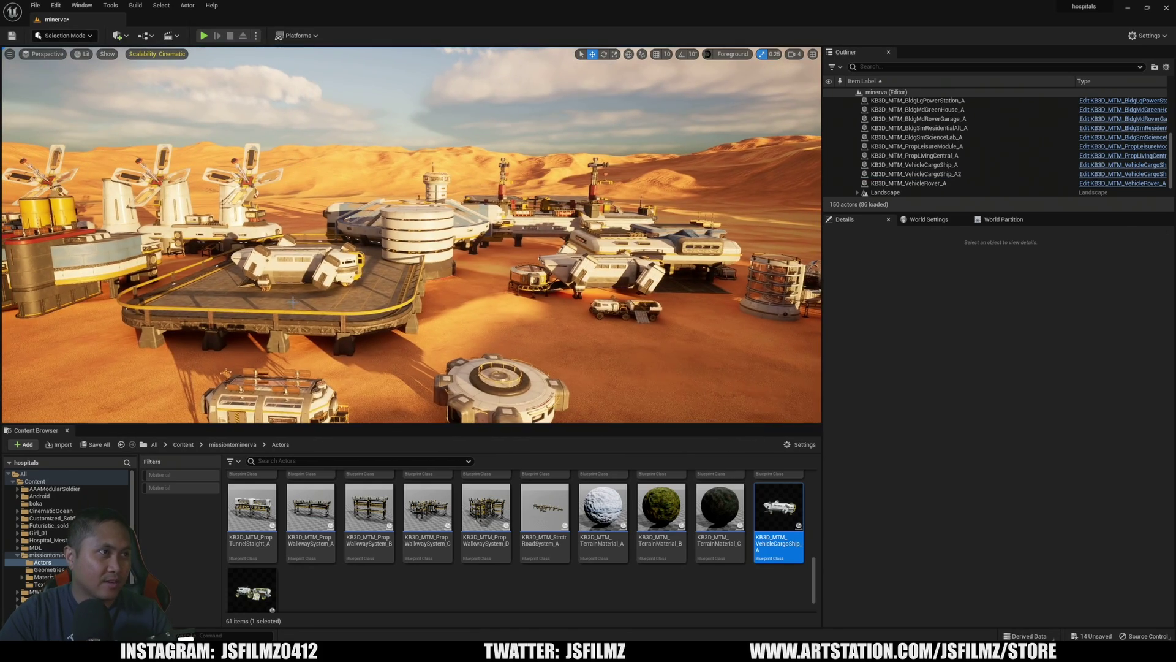
click(307, 284)
drag(289, 262, 290, 258)
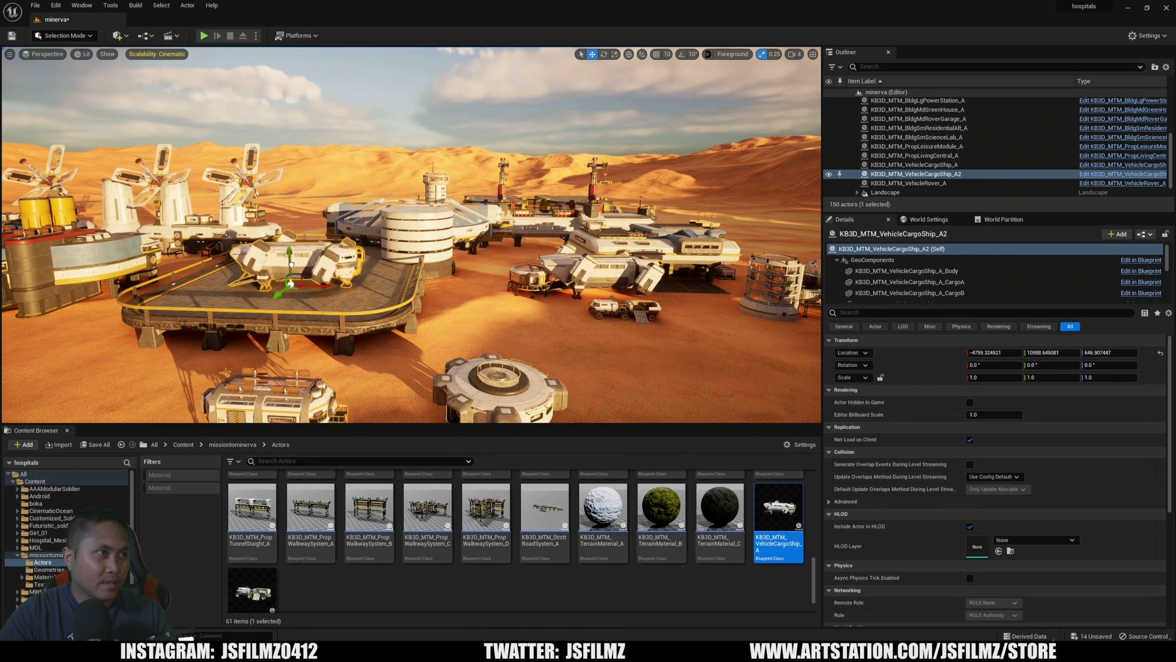
- Select the living module KB3D_MTM_PropLivingCentral_A and move it across the ground to about X 1089, Y 16951
key(d)
key(q)
right_drag(593, 331, 535, 334)
click(522, 321)
click(492, 290)
key(e)
right_drag(492, 290, 398, 364)
key(s)
key(w)
drag(742, 398, 423, 297)
- Play the level in full screen and walk the soldier character across the sand towards the rover and main colony buildings
key(alt+p)
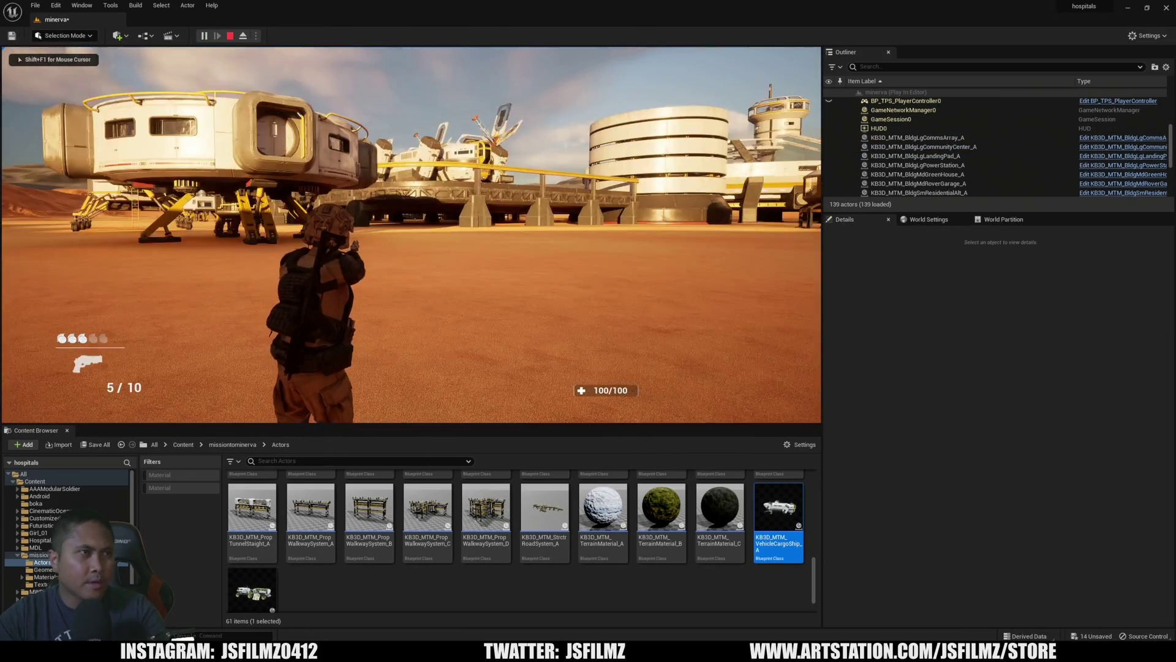
click(661, 277)
key(F11)
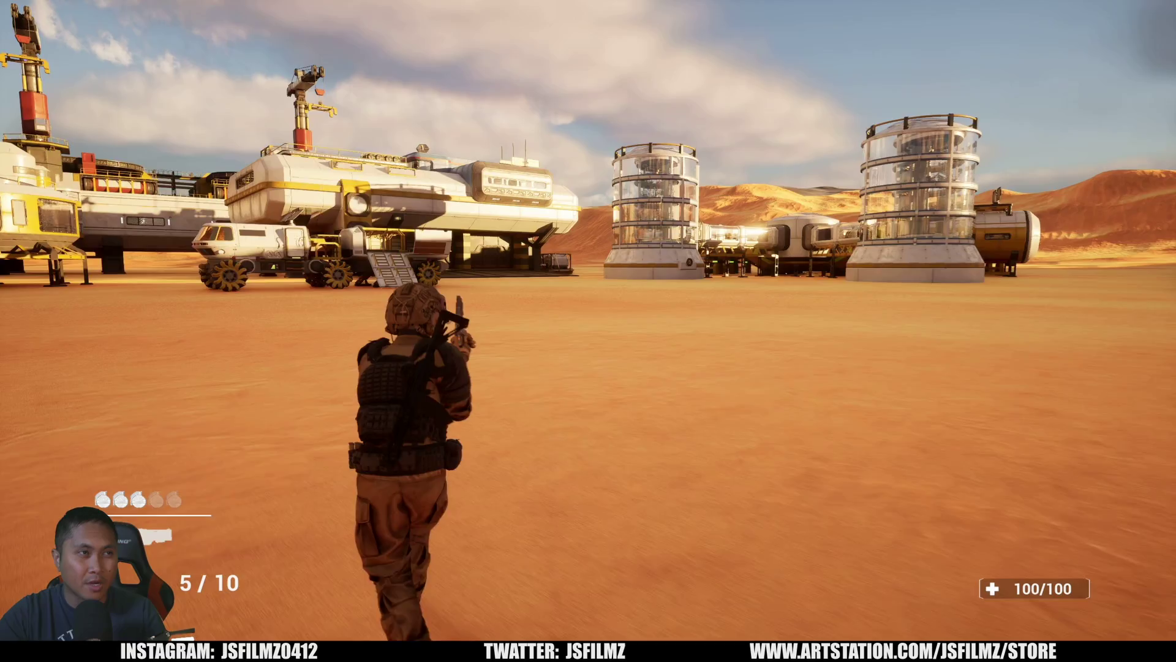
key(w)
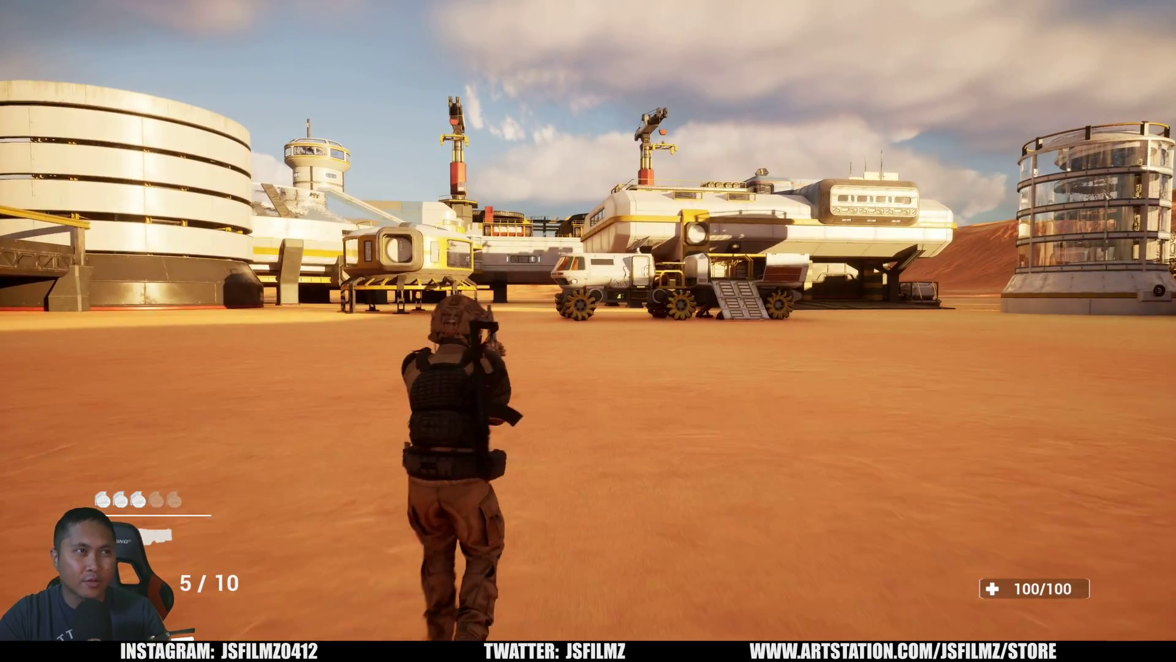
key(w)
key(w)
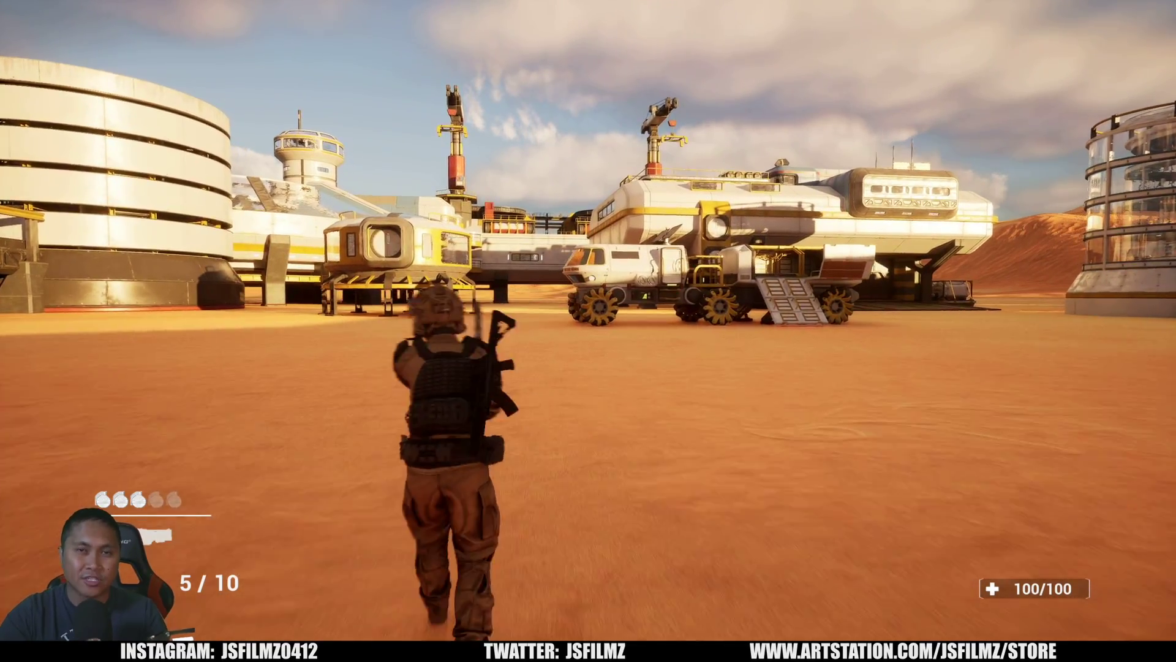
key(w)
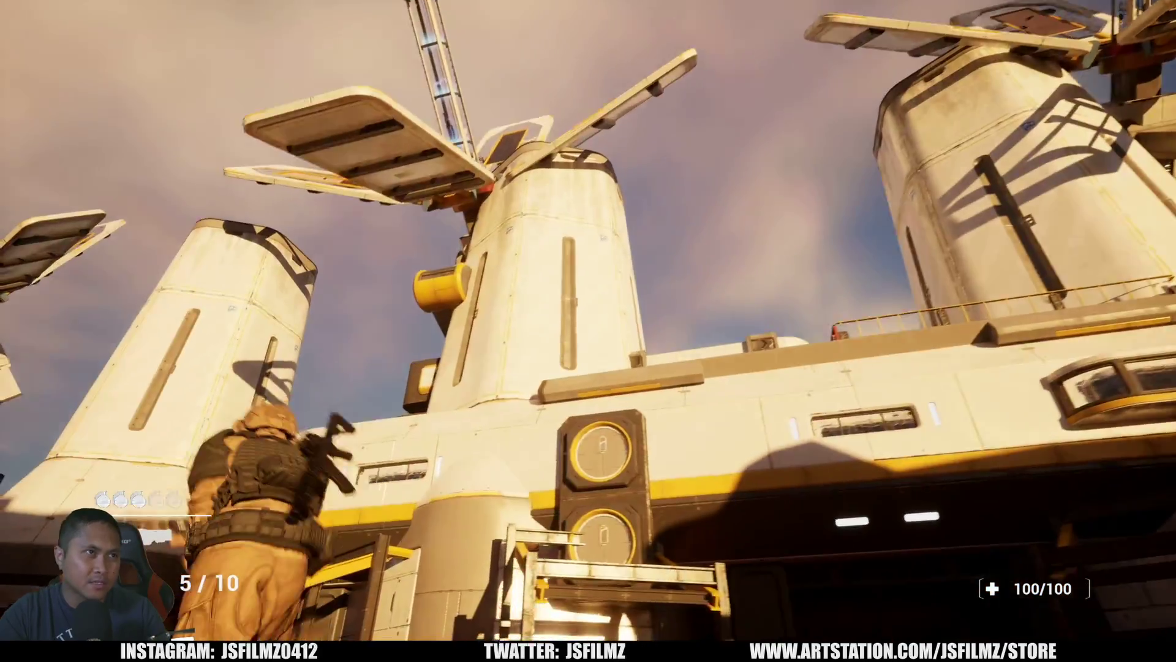
- Run the character past the solar towers and the large building on pillars, and end the play session
key(w)
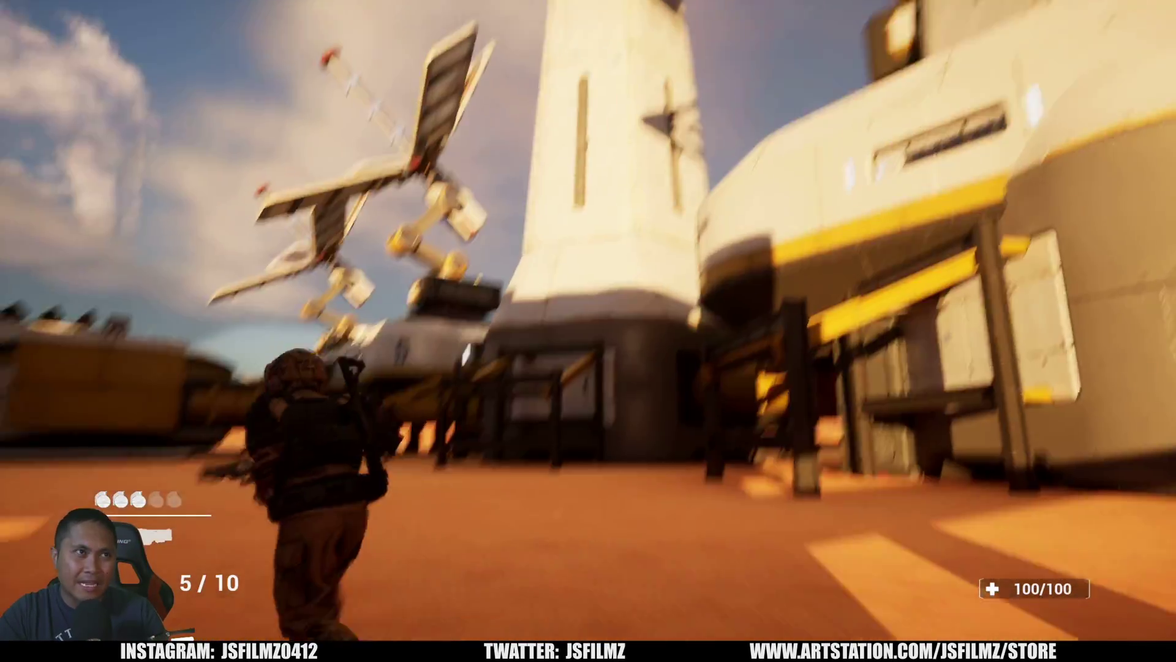
key(w)
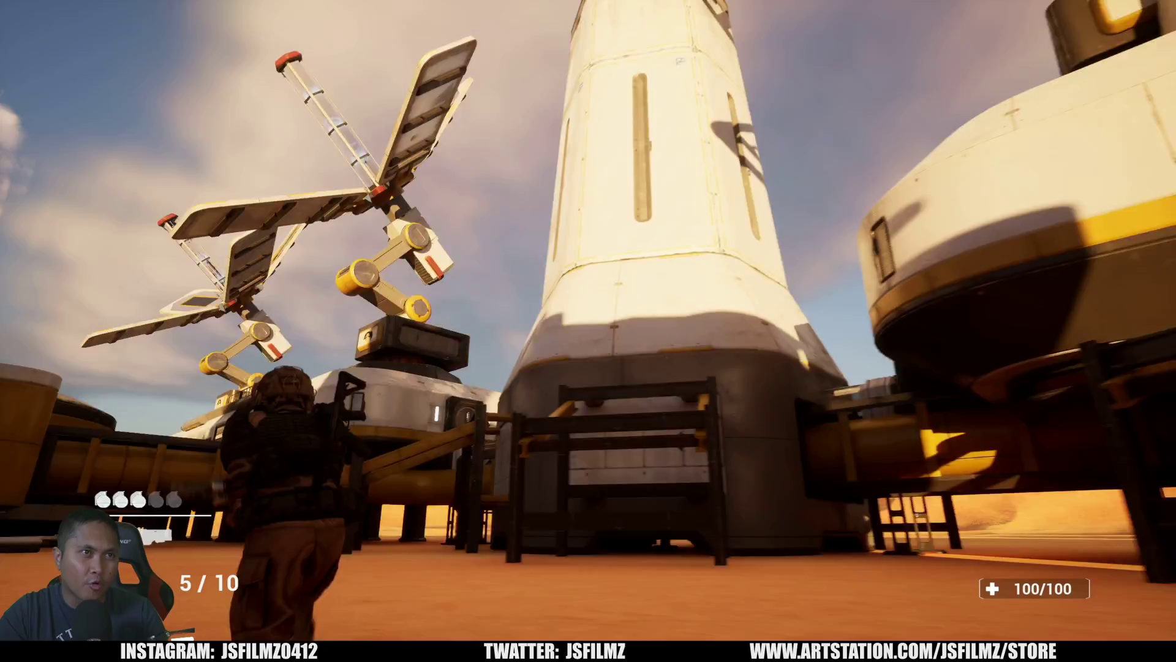
key(w)
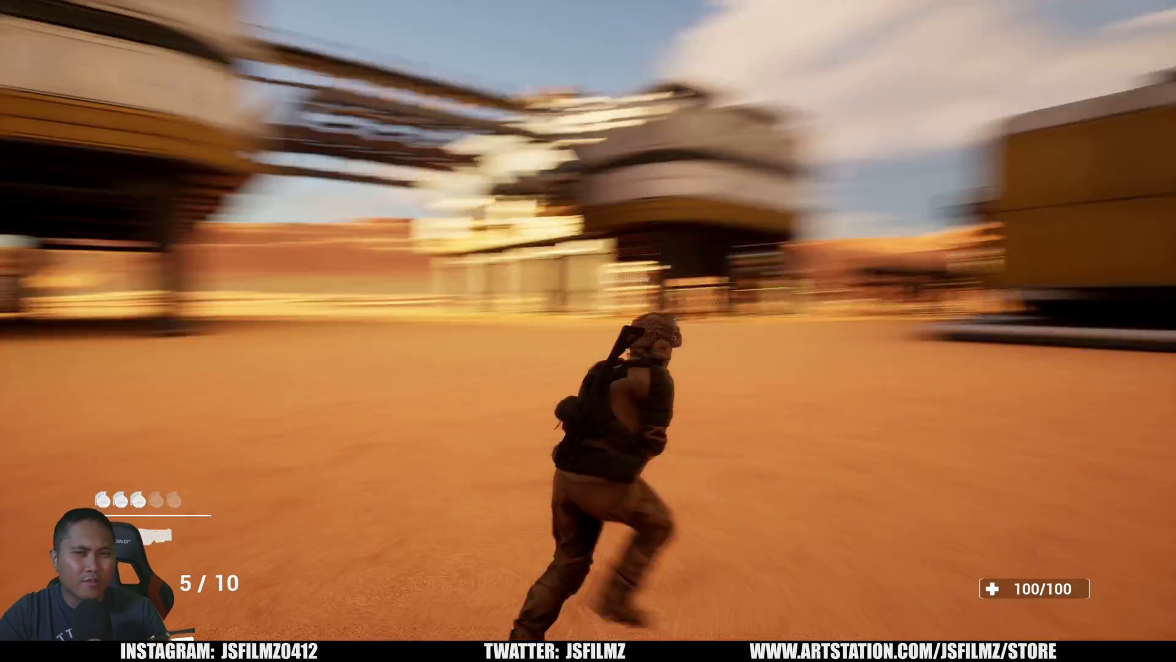
key(w)
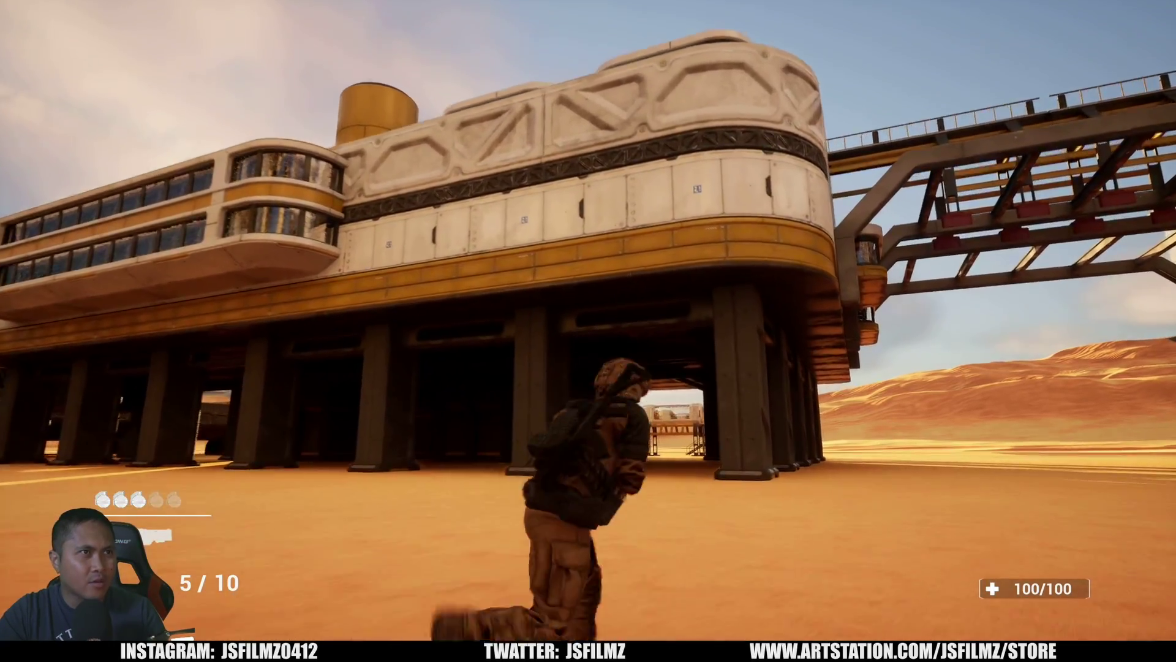
key(w)
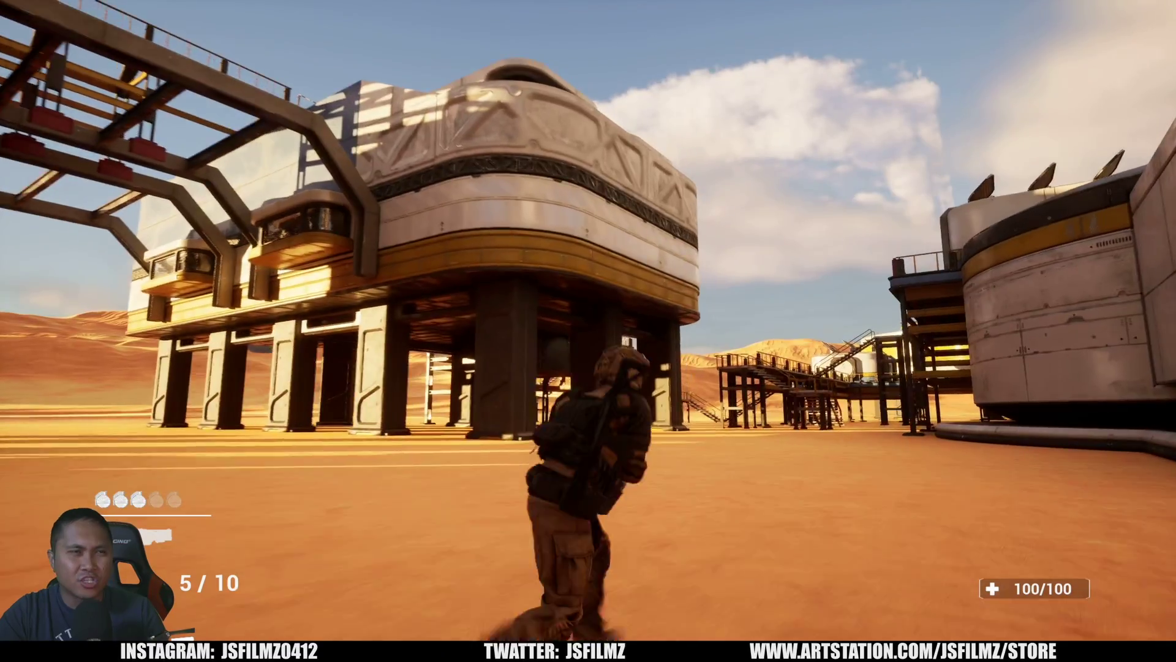
key(w)
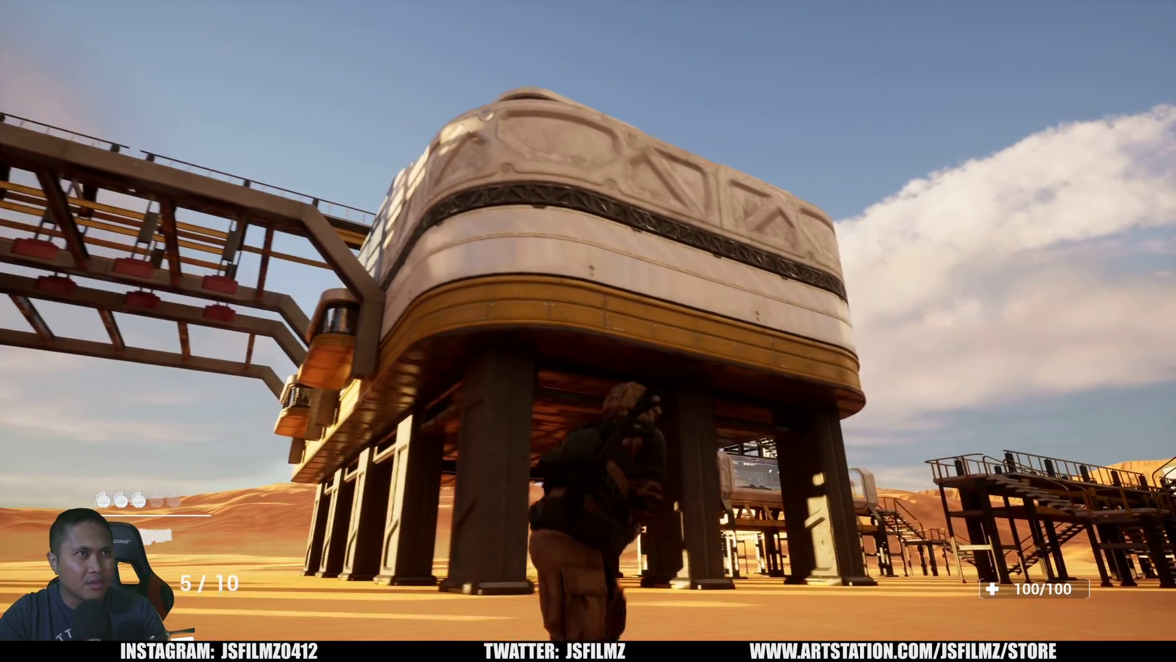
key(F11)
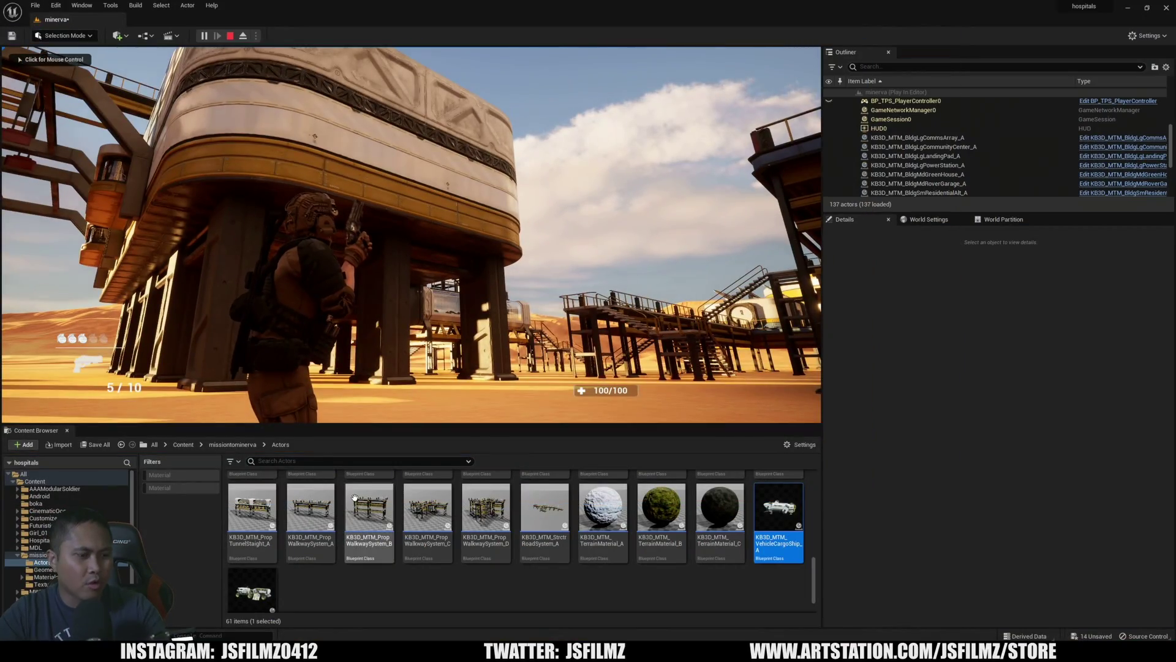
key(Escape)
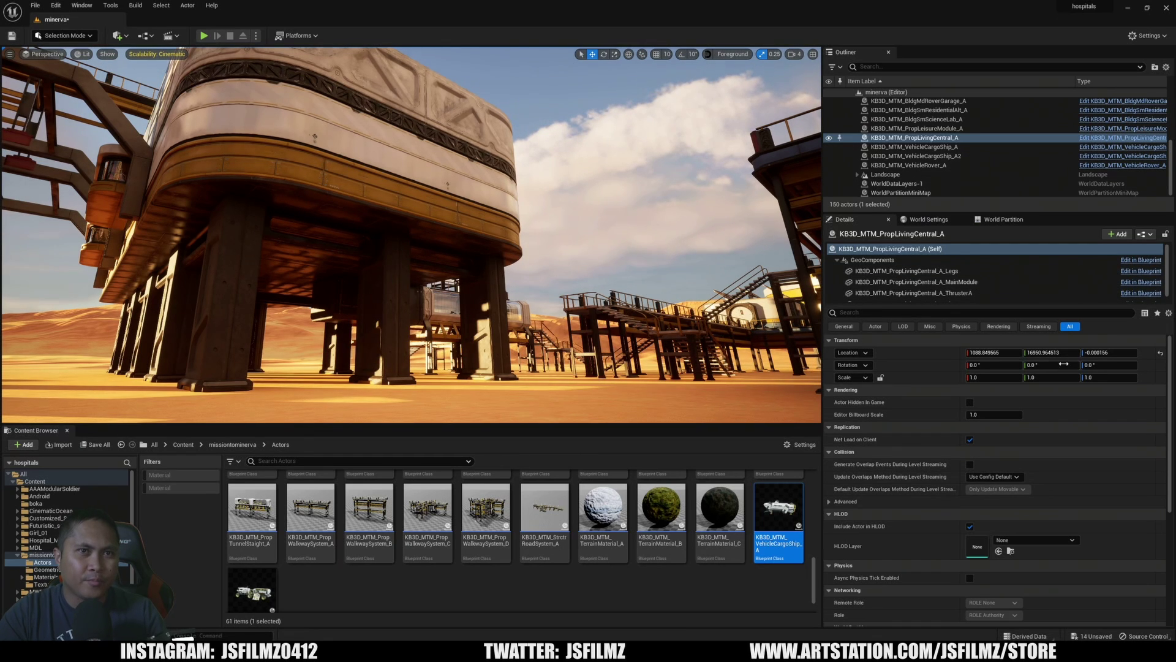
- Open the material instance KB3D_MTM_MetalPanelDGrayFill assigned to Element 0 of the living module's legs component
click(993, 270)
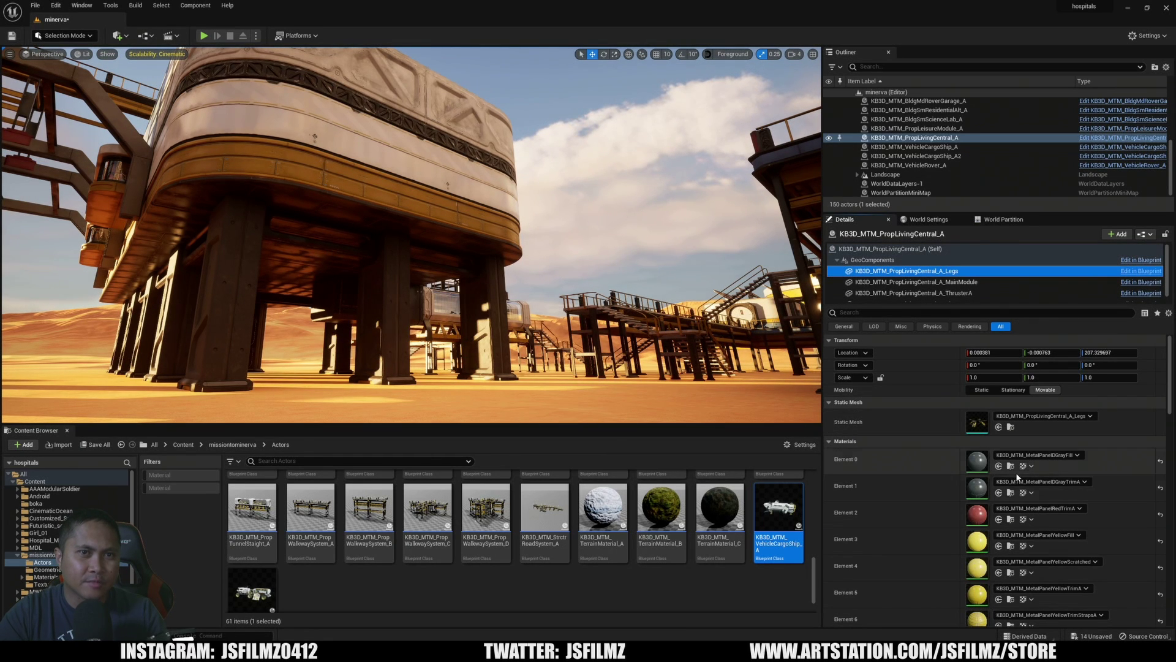
scroll(1017, 475, down, 2)
click(1011, 422)
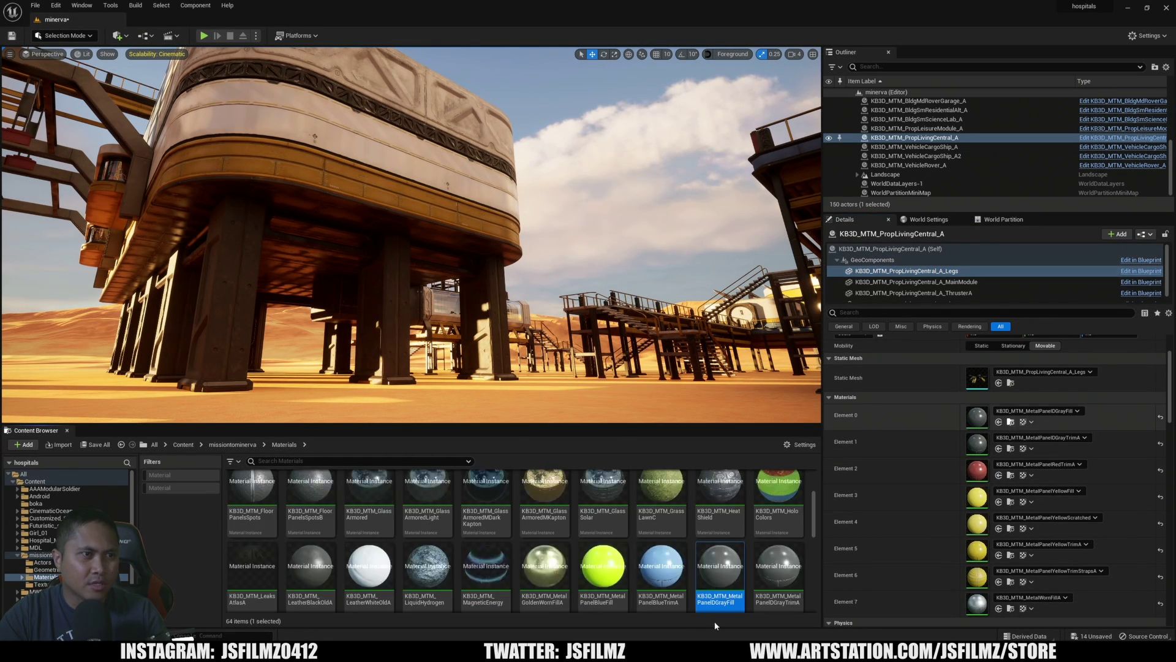
double_click(715, 569)
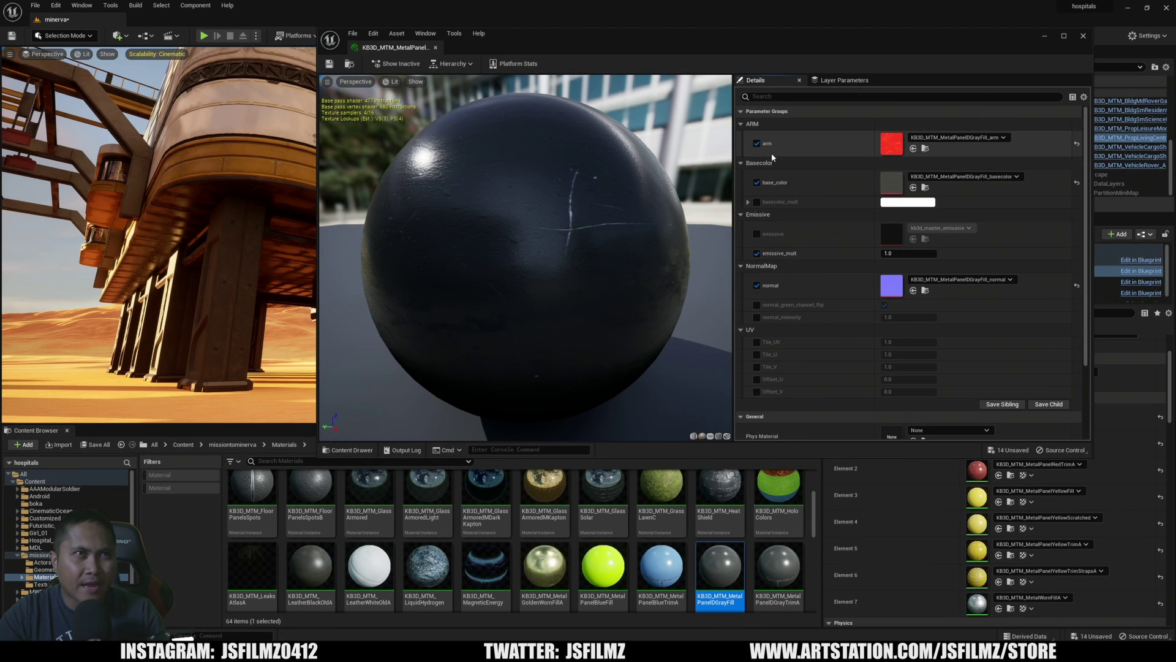
- Examine the dark gray metal panel material's texture, normal map, UV and parent settings and its preview sphere, and close it
scroll(791, 190, down, 1)
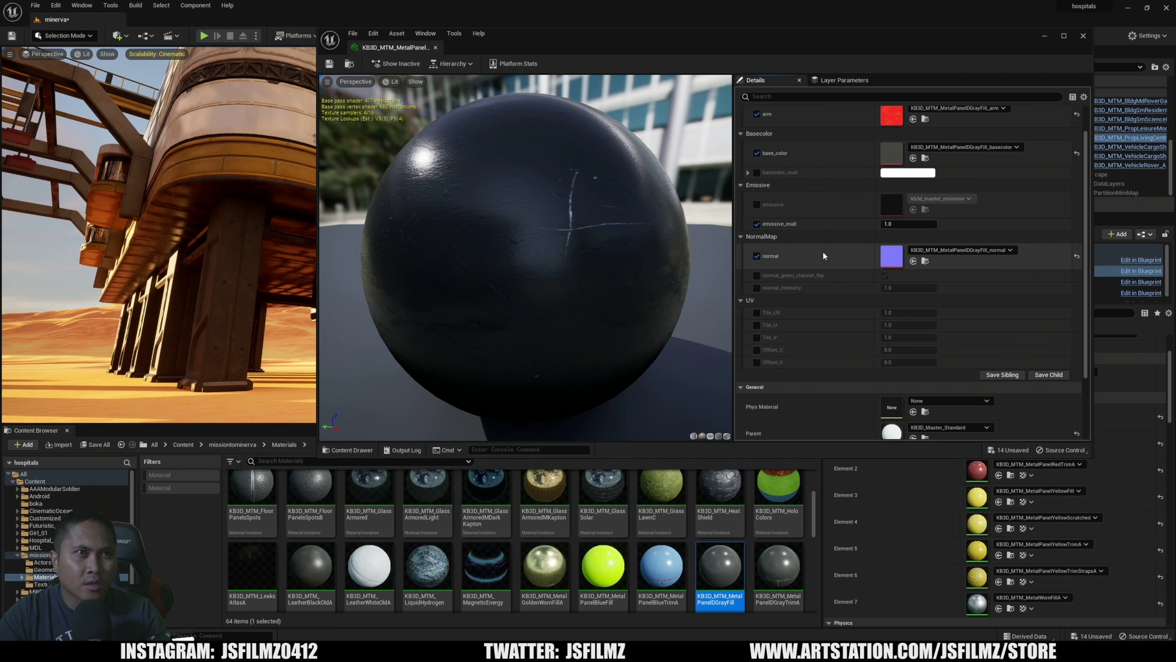
scroll(827, 285, down, 3)
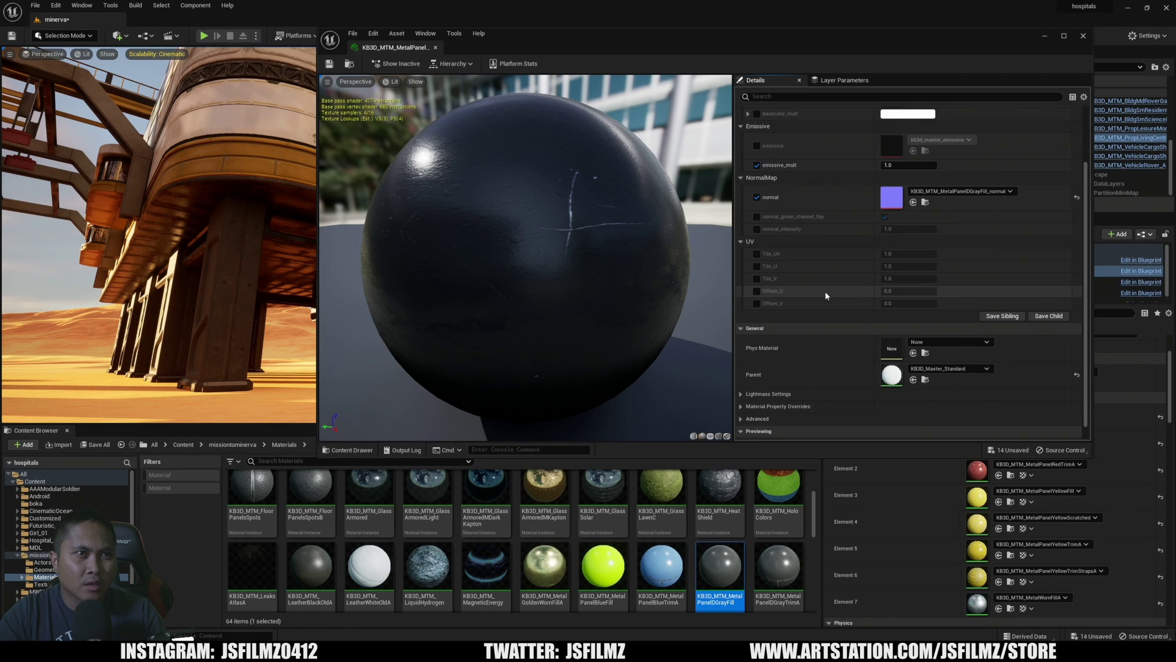
scroll(827, 306, up, 3)
scroll(828, 326, up, 1)
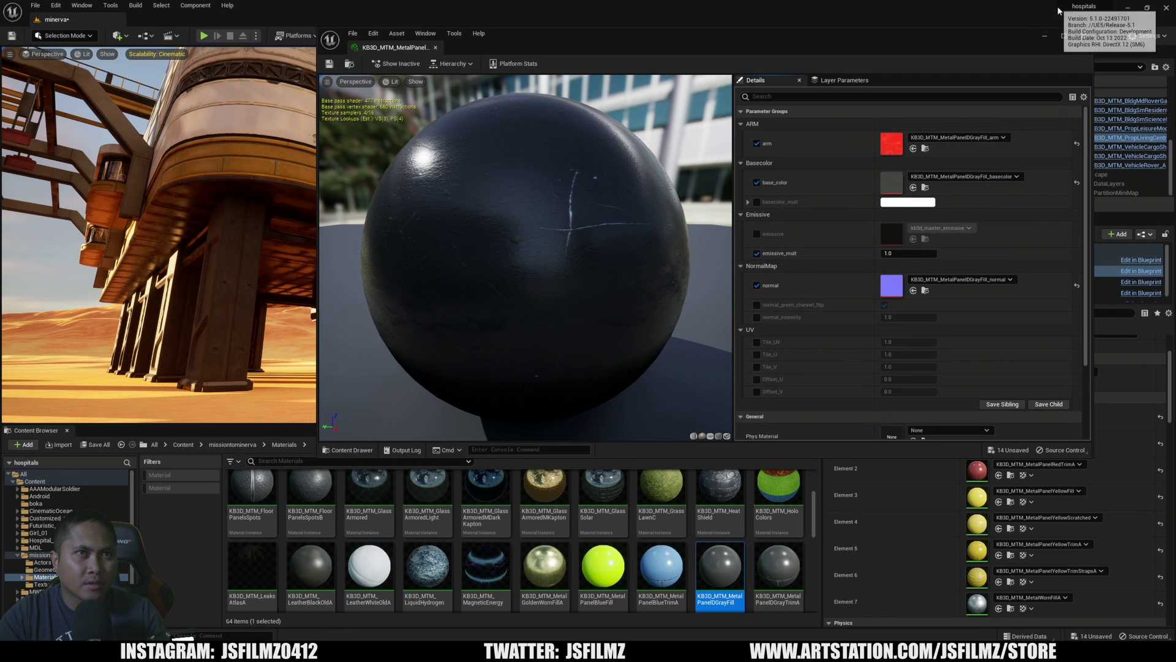
drag(525, 257, 662, 258)
drag(460, 250, 452, 249)
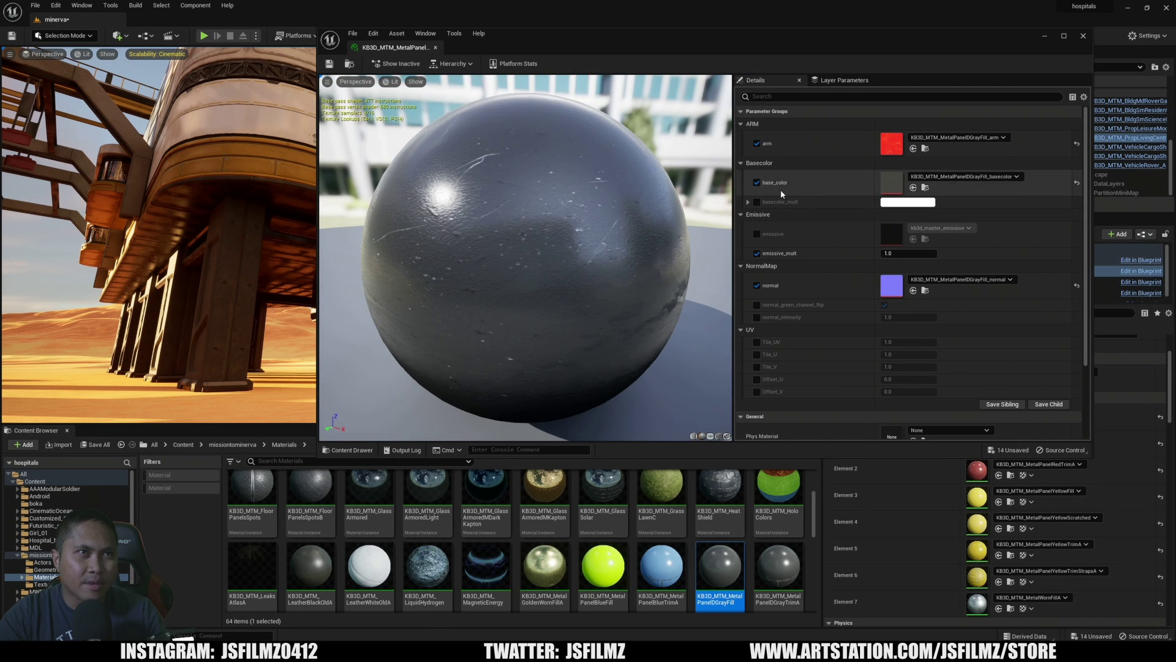
scroll(814, 295, down, 2)
scroll(814, 295, down, 2)
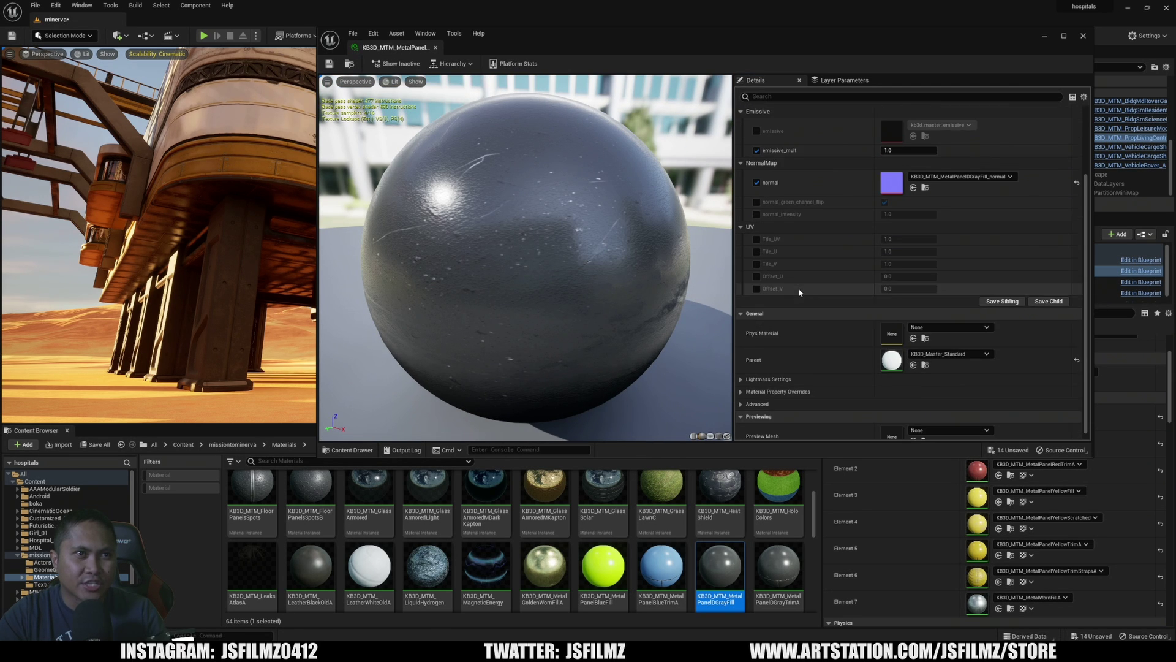
click(1083, 35)
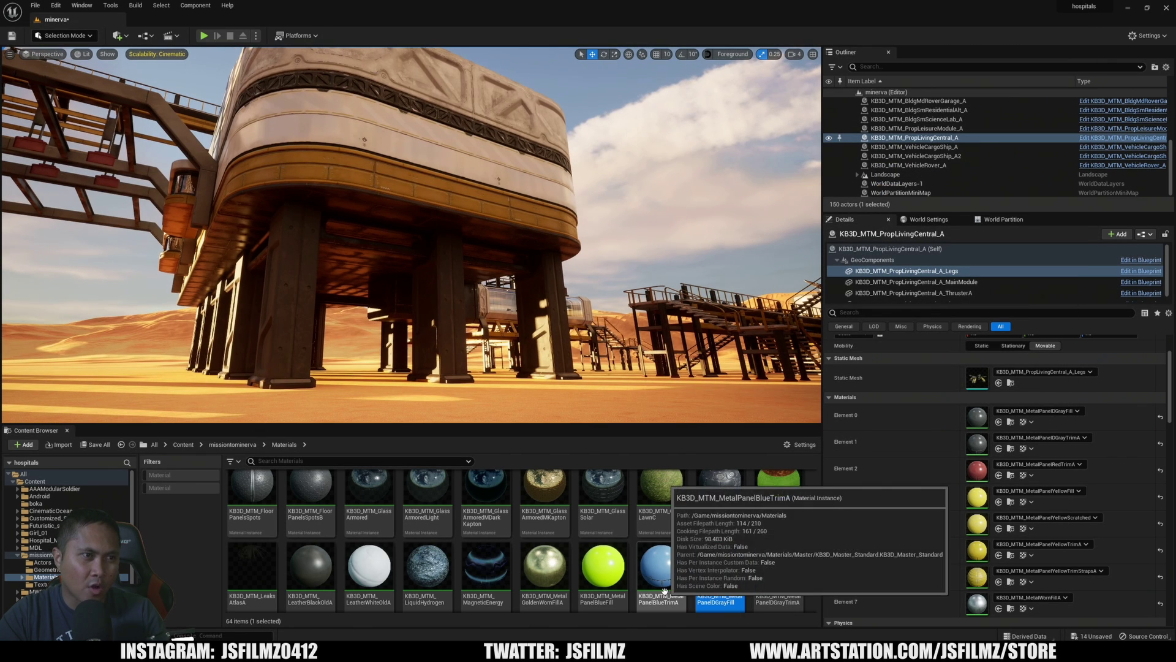
- Open the material instance KB3D_MTM_ConcreteGrayIndustrial, review its parameters, and close it to view the whole colony
scroll(586, 567, up, 1)
scroll(587, 567, up, 2)
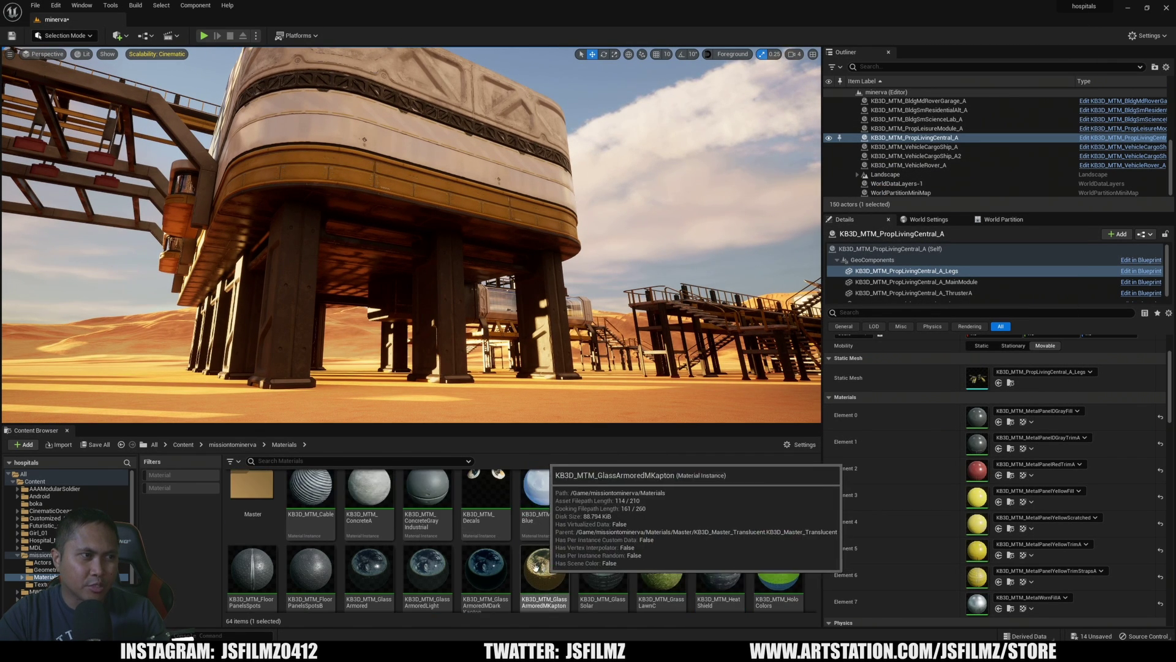
double_click(427, 497)
scroll(787, 237, down, 3)
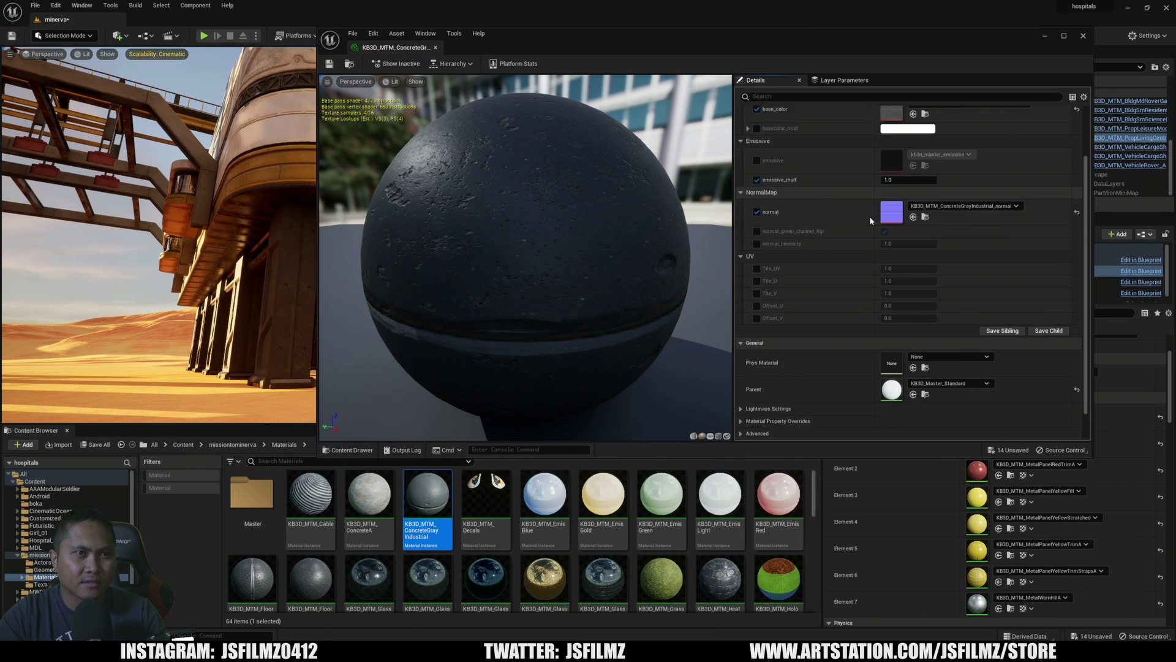
click(1083, 36)
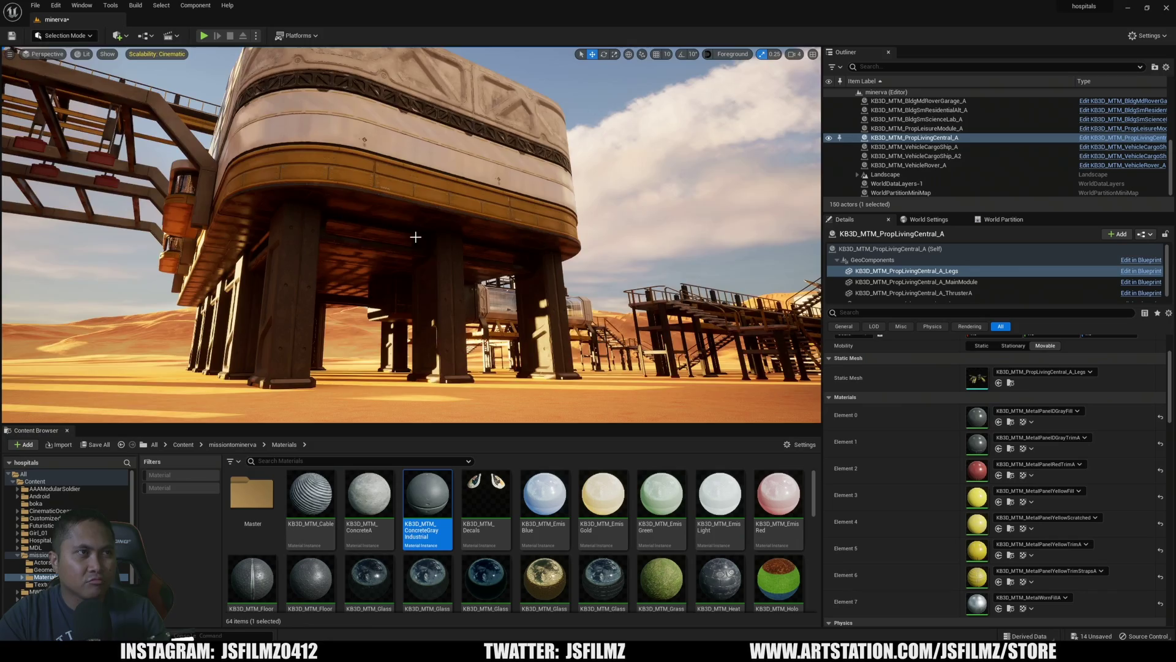
right_drag(412, 247, 417, 241)
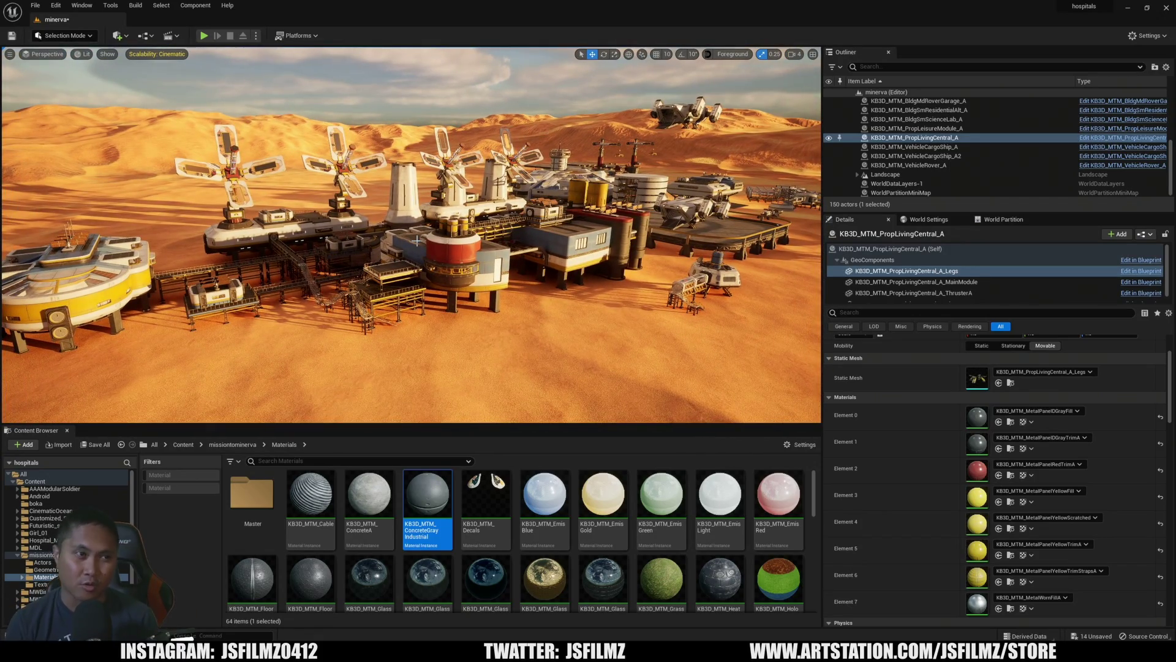